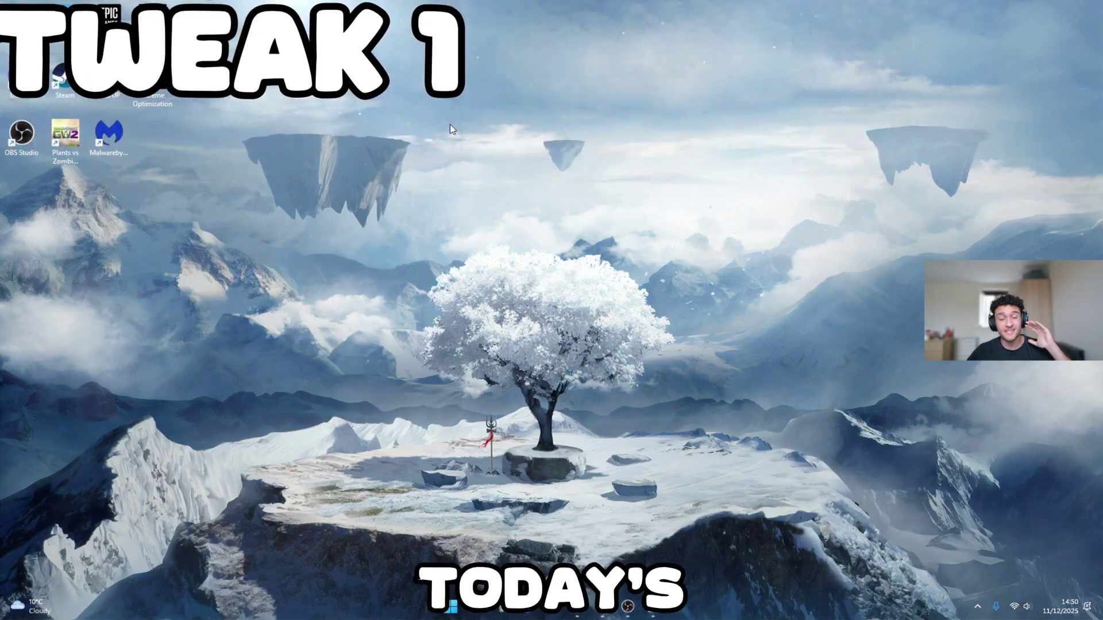
Step: Find Game Mode settings by searching 'game mode', switch Game Mode Off, and minimise Settings
{"action": "left_click_drag", "start_coordinate": [450, 124], "coordinate": [676, 398]}
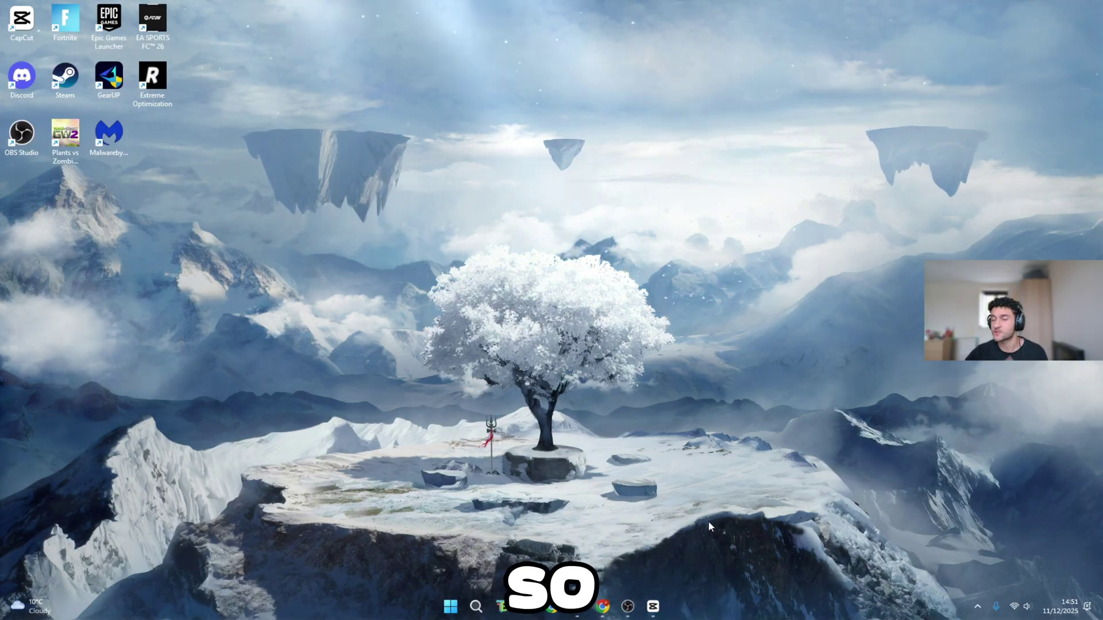
{"action": "left_click", "coordinate": [475, 606]}
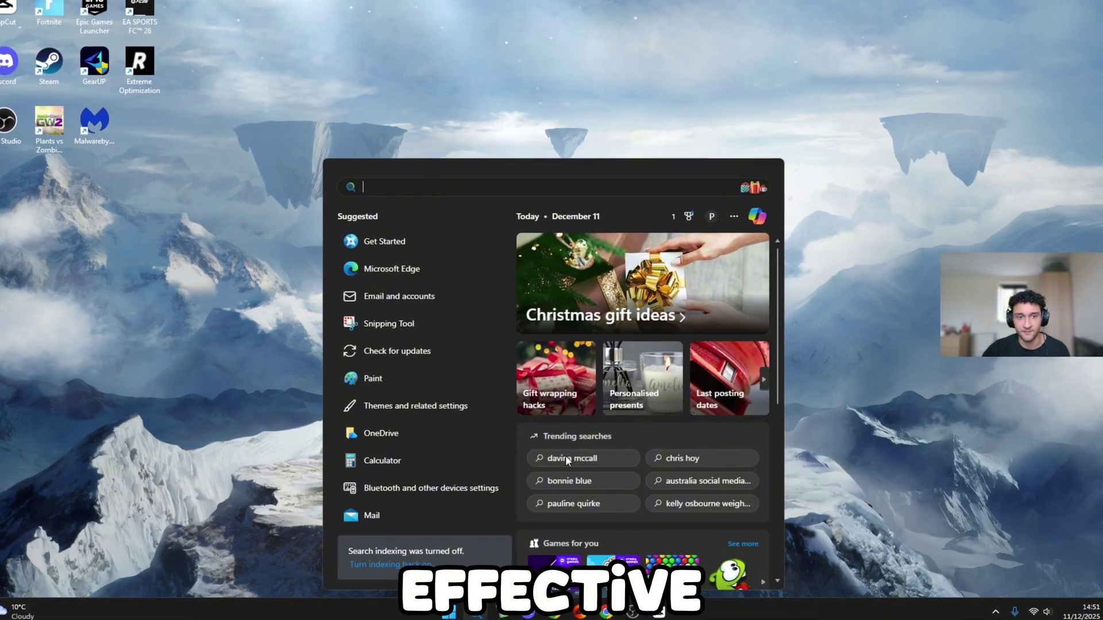
{"action": "type", "text": "game mode"}
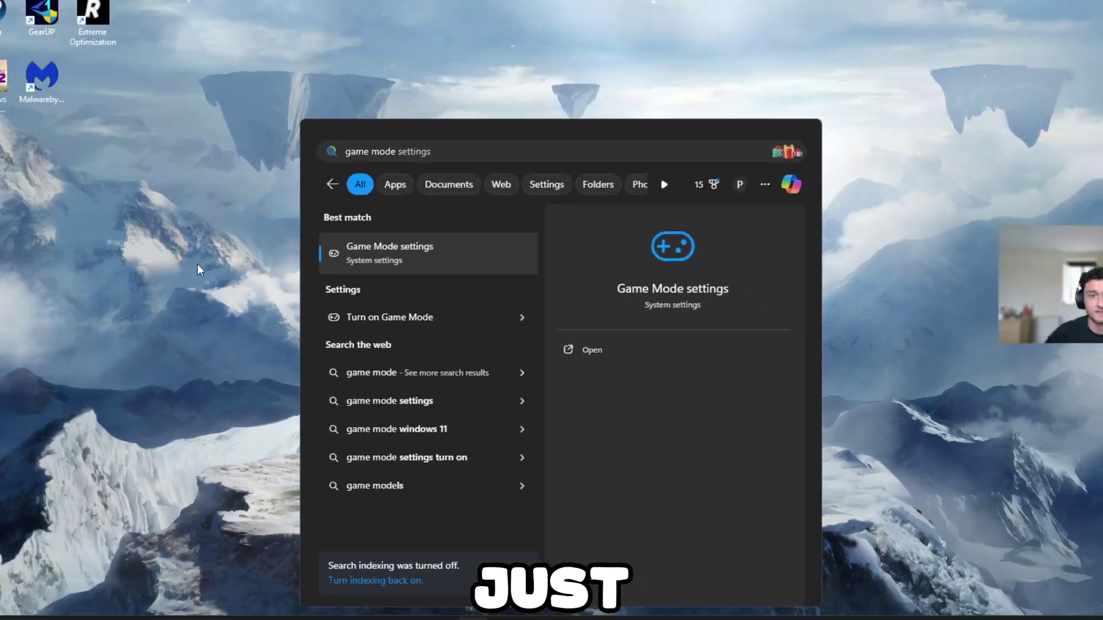
{"action": "left_click", "coordinate": [458, 234]}
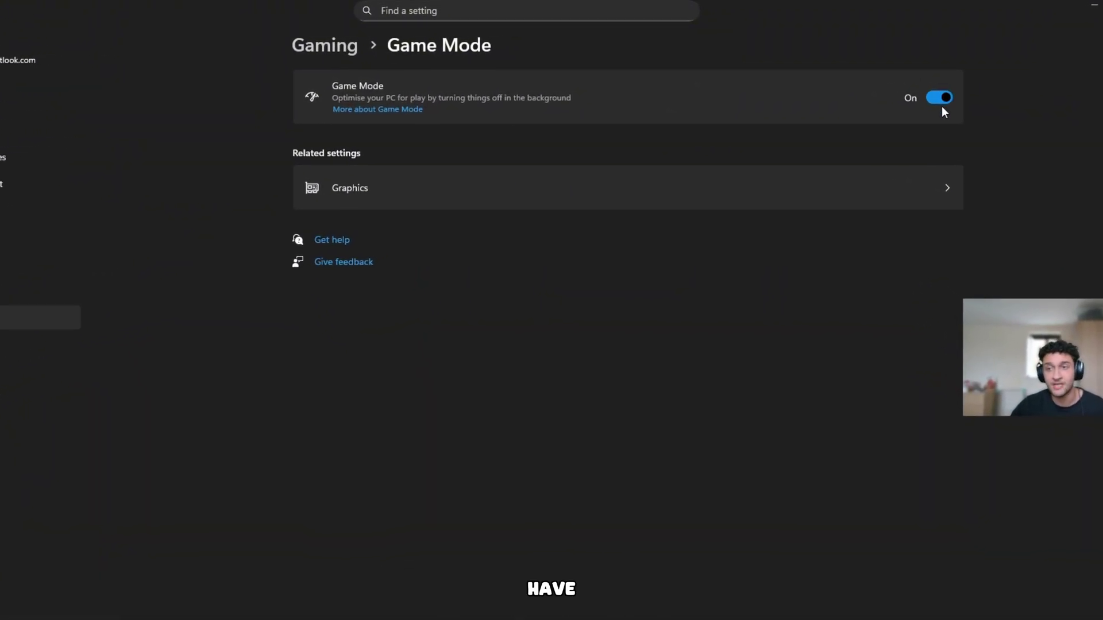
{"action": "left_click", "coordinate": [949, 98]}
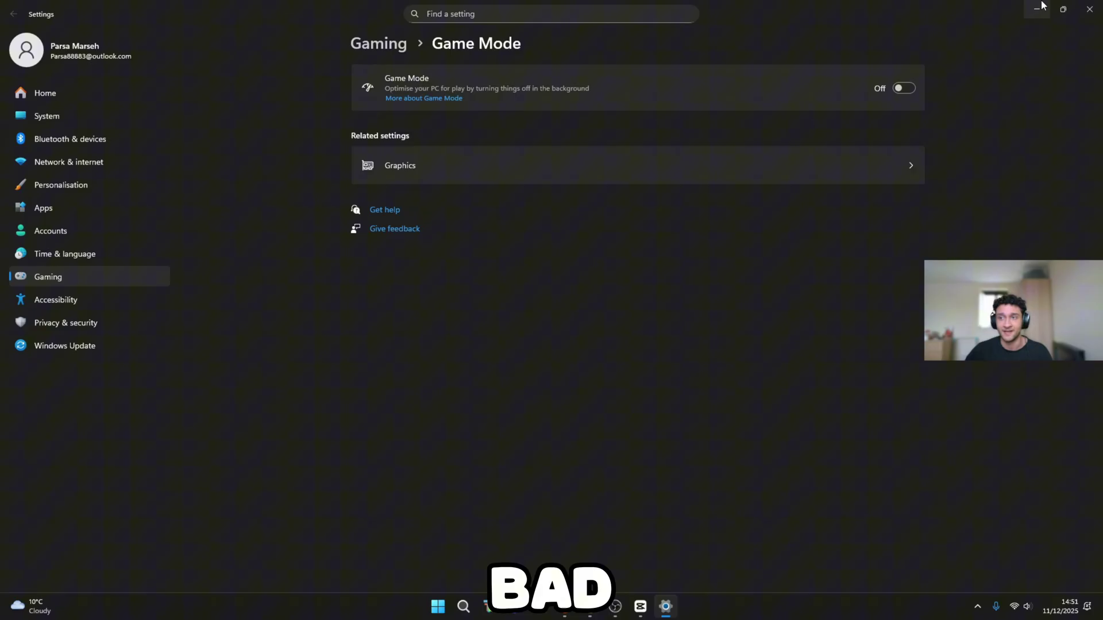
{"action": "left_click", "coordinate": [1039, 7]}
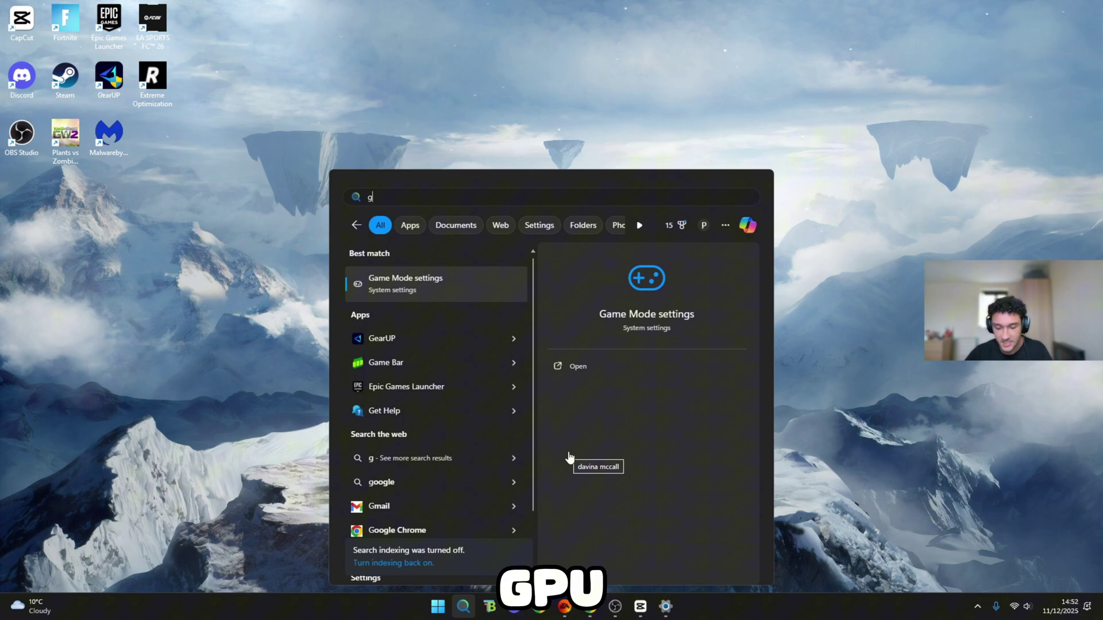
Step: Turn Hardware-accelerated GPU scheduling Off under Advanced graphics settings on the Graphics page
{"action": "type", "text": "pu"}
{"action": "left_click", "coordinate": [397, 287]}
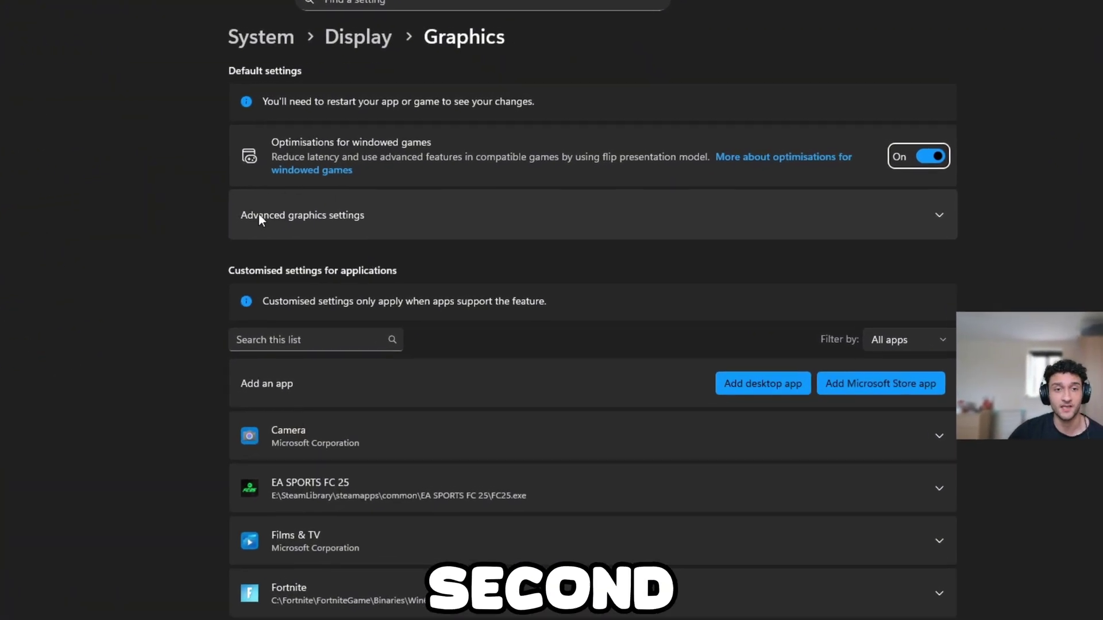
{"action": "left_click", "coordinate": [391, 215]}
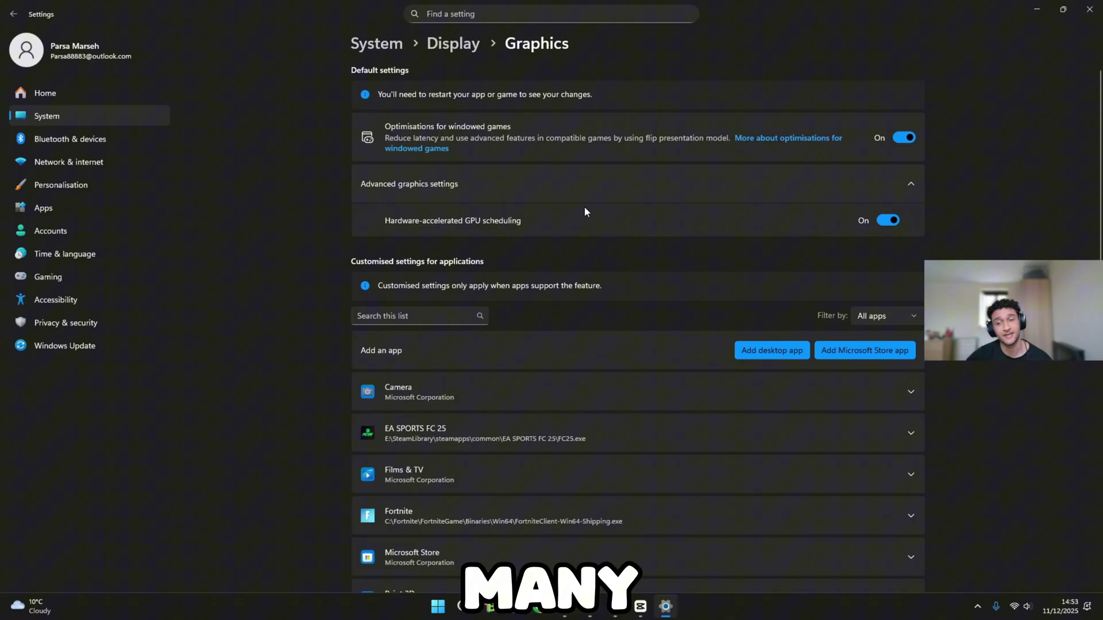
{"action": "left_click", "coordinate": [885, 221]}
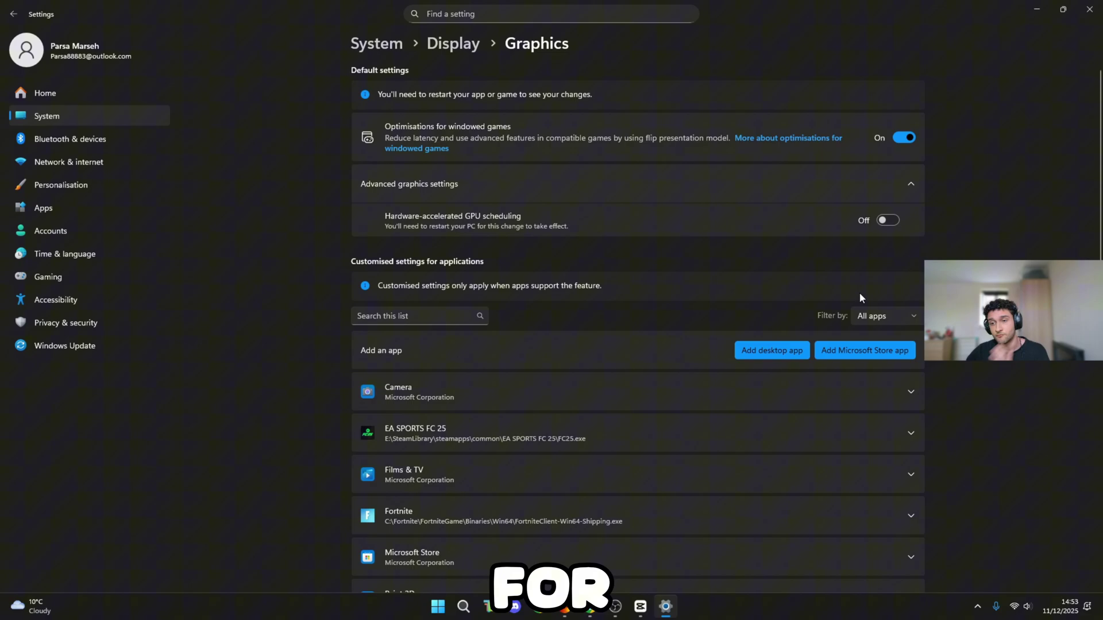
Step: Minimise Settings and open System Configuration from a 'sys' search
{"action": "left_click", "coordinate": [1042, 7]}
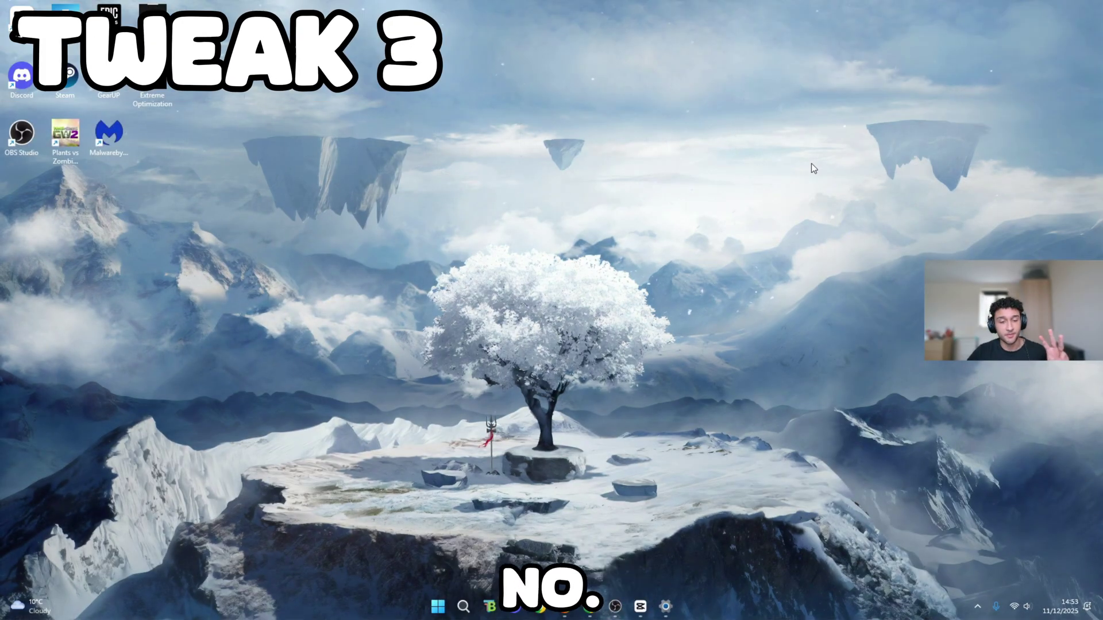
{"action": "left_click", "coordinate": [463, 605]}
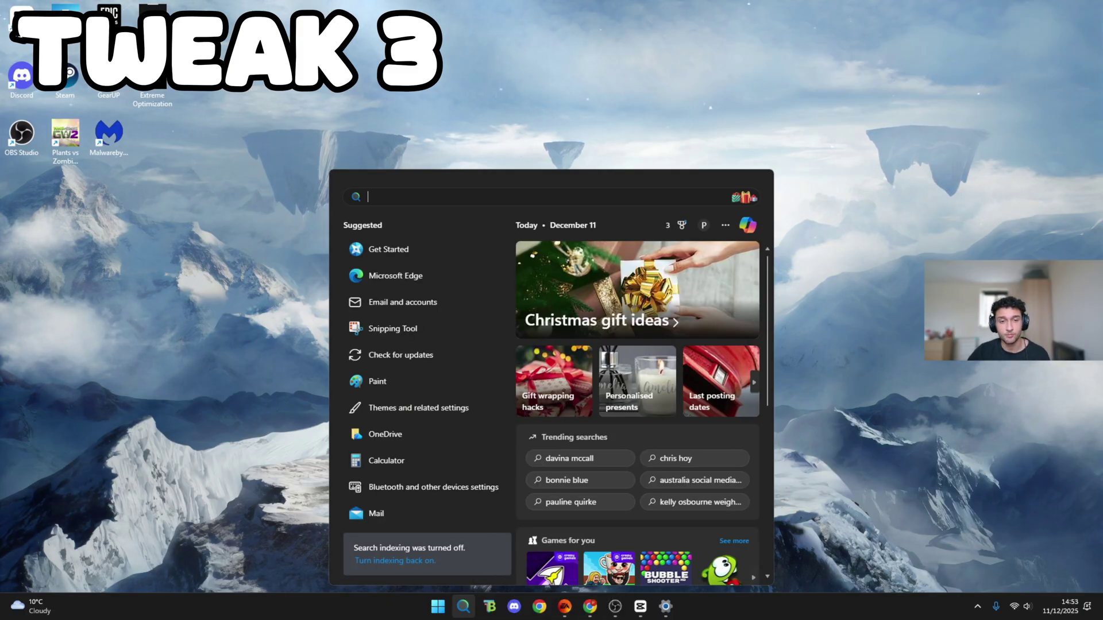
{"action": "type", "text": "sys"}
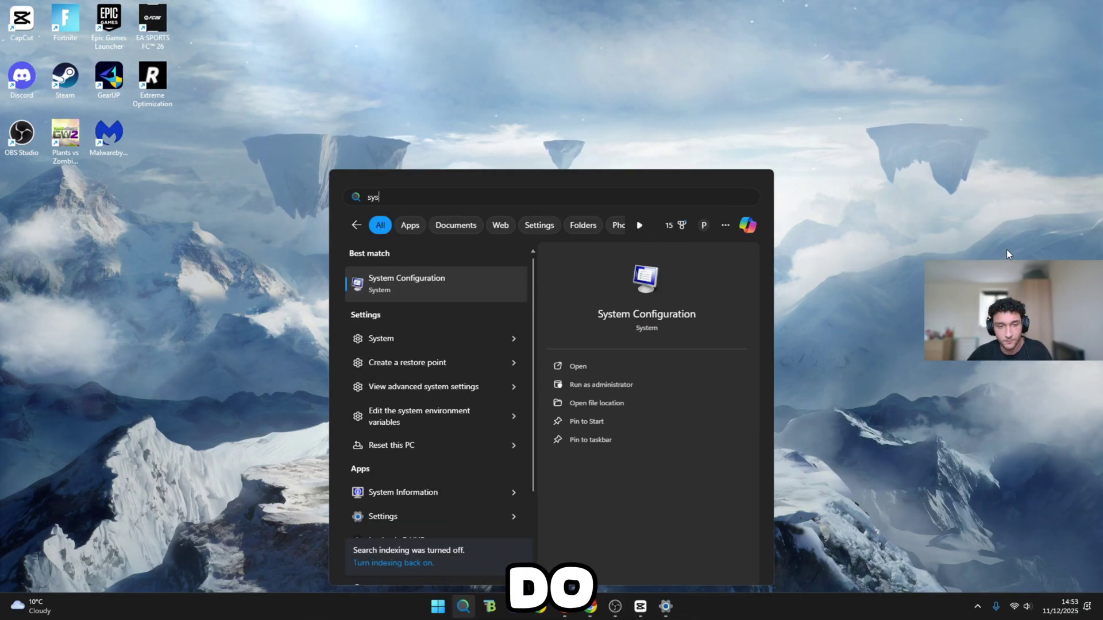
{"action": "left_click", "coordinate": [434, 296]}
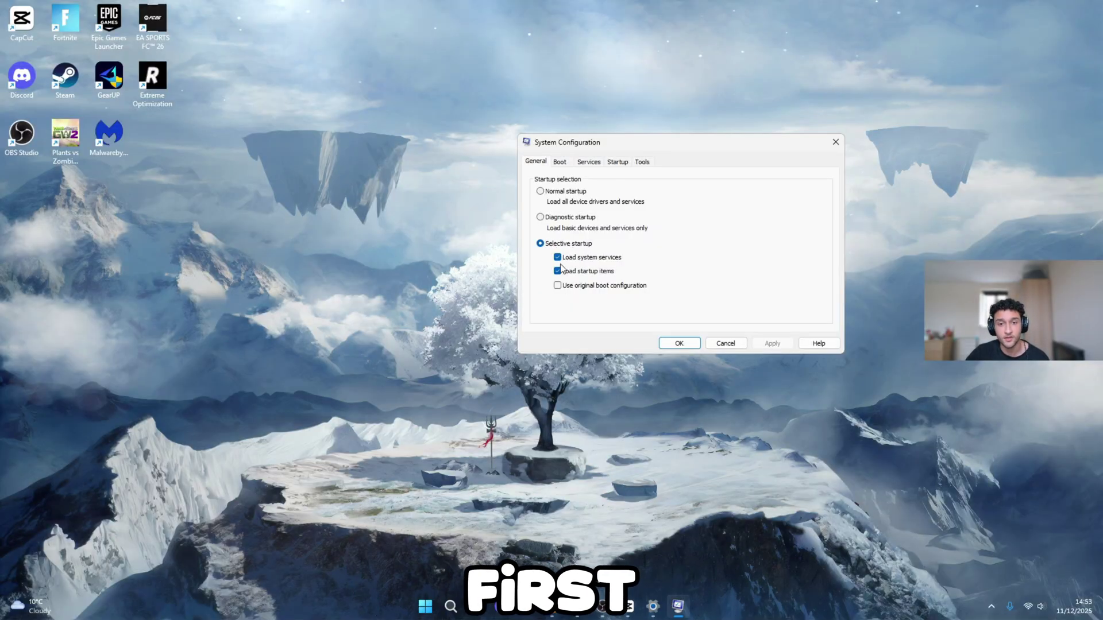
Step: Set Boot advanced options to 16 processors, save, and close the restart prompt without restarting
{"action": "left_click", "coordinate": [560, 162]}
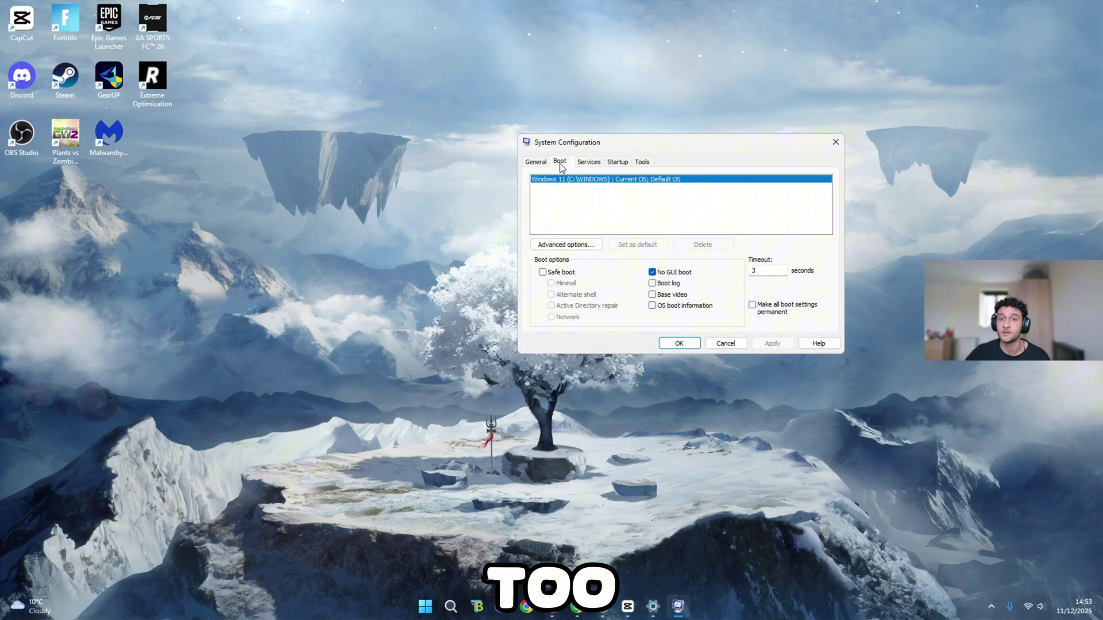
{"action": "left_click", "coordinate": [564, 246]}
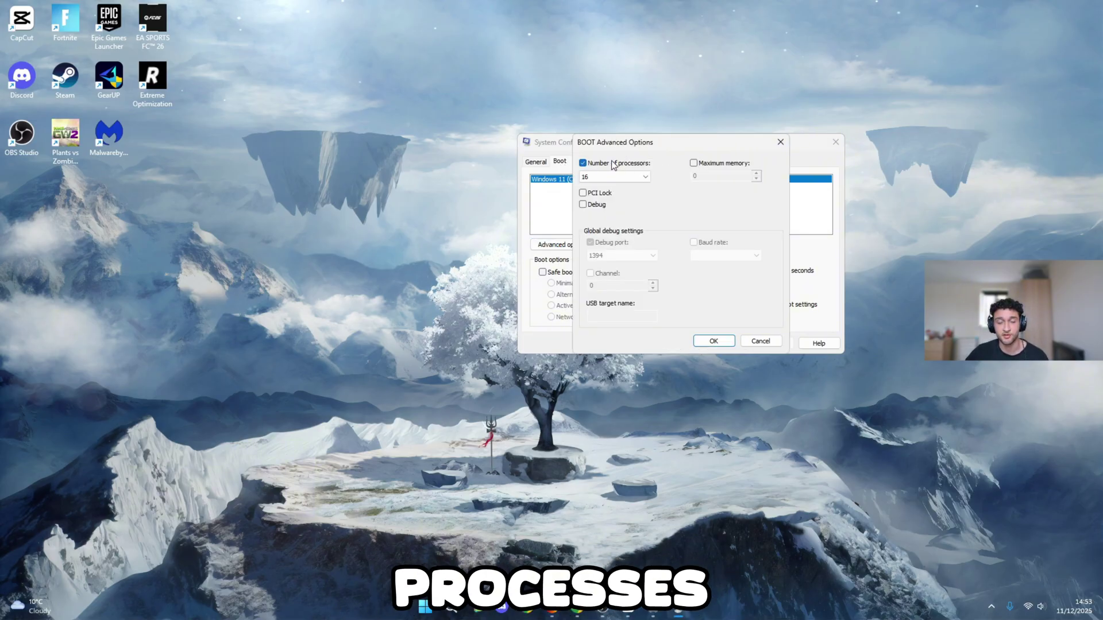
{"action": "left_click", "coordinate": [592, 178]}
{"action": "left_click", "coordinate": [592, 299]}
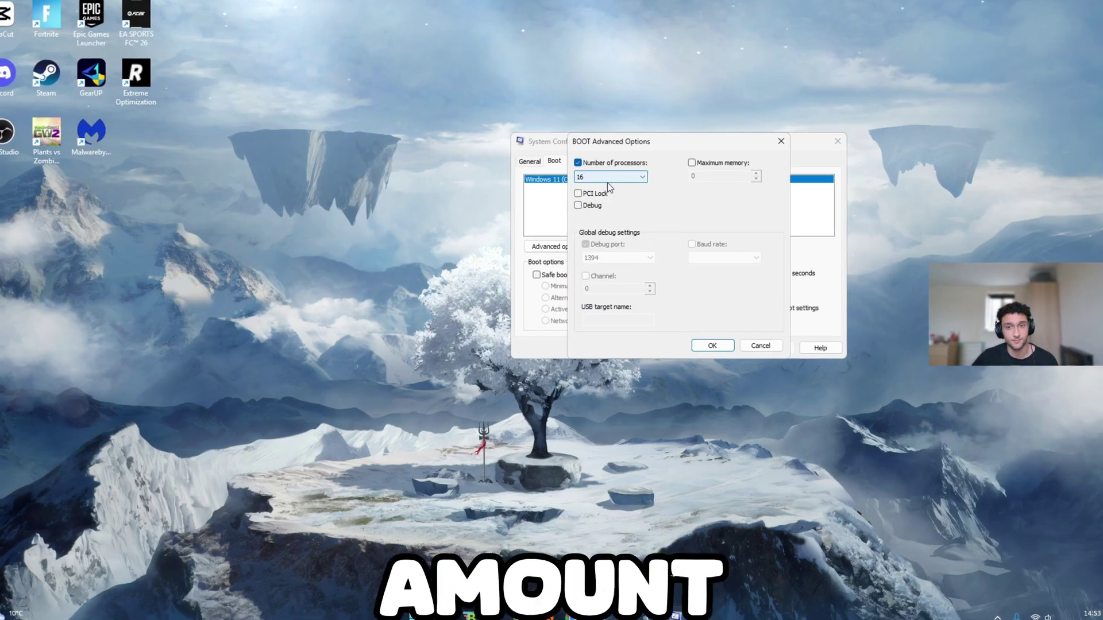
{"action": "left_click", "coordinate": [609, 178]}
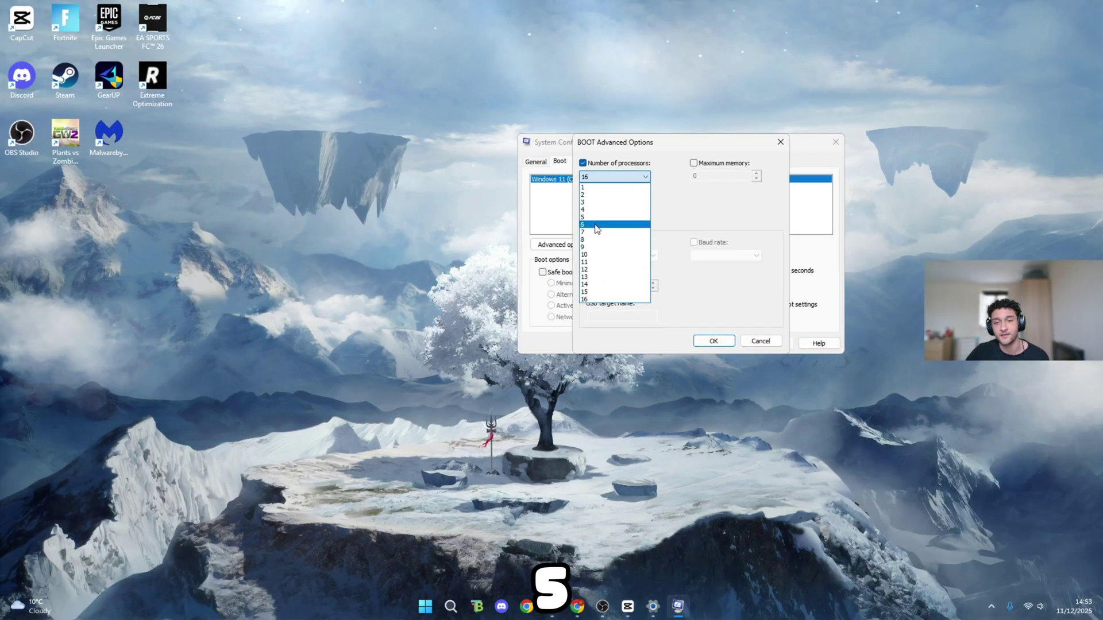
{"action": "left_click", "coordinate": [598, 299]}
{"action": "left_click", "coordinate": [715, 341]}
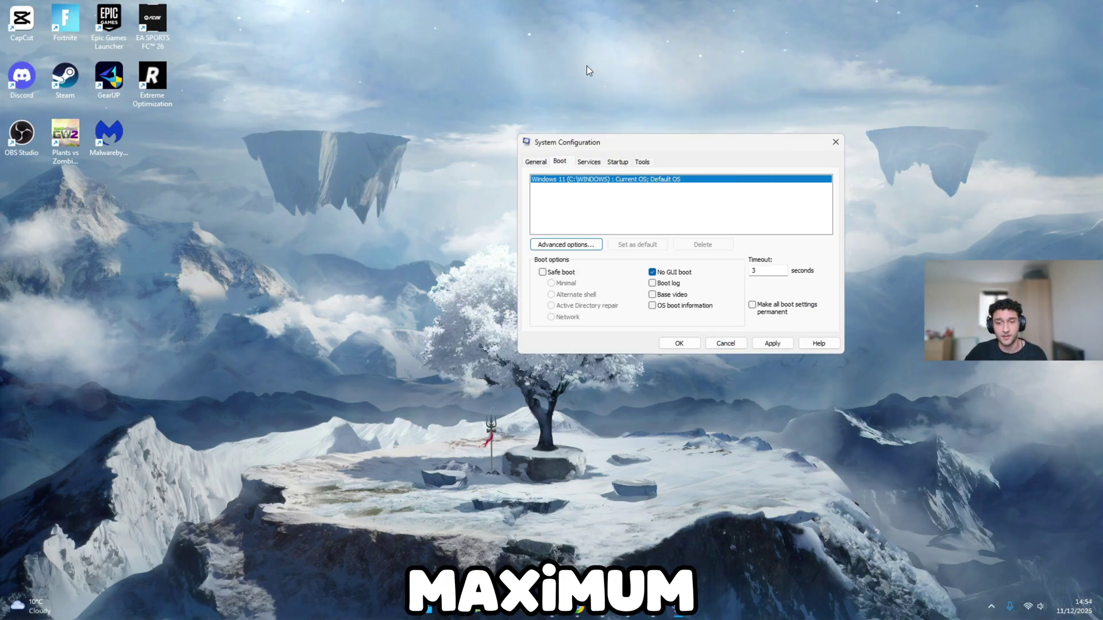
{"action": "left_click", "coordinate": [680, 344]}
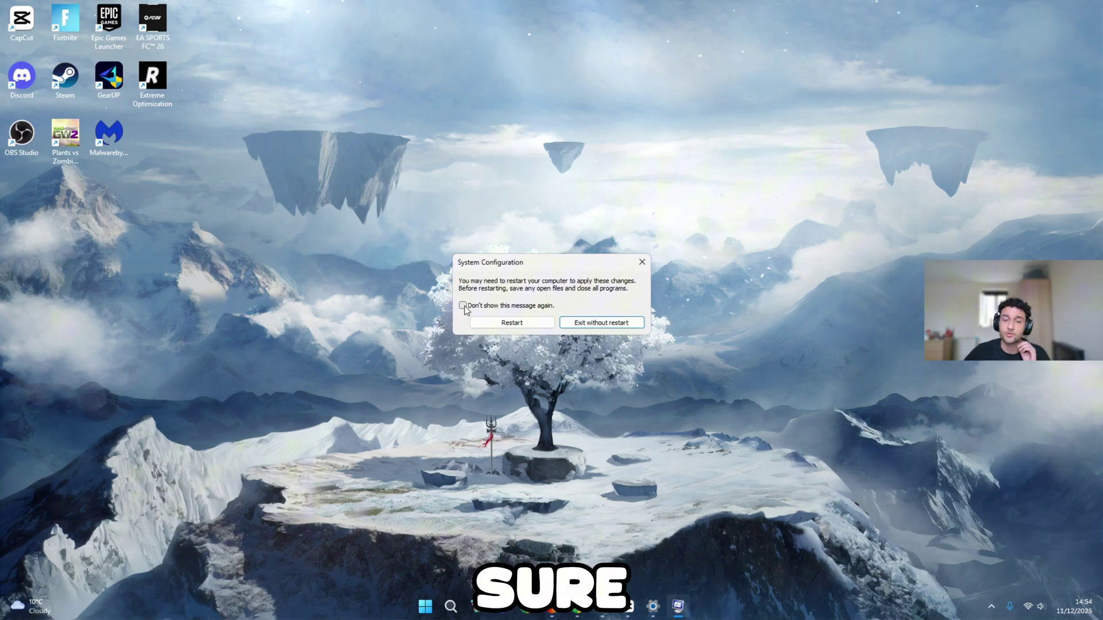
{"action": "left_click", "coordinate": [641, 264]}
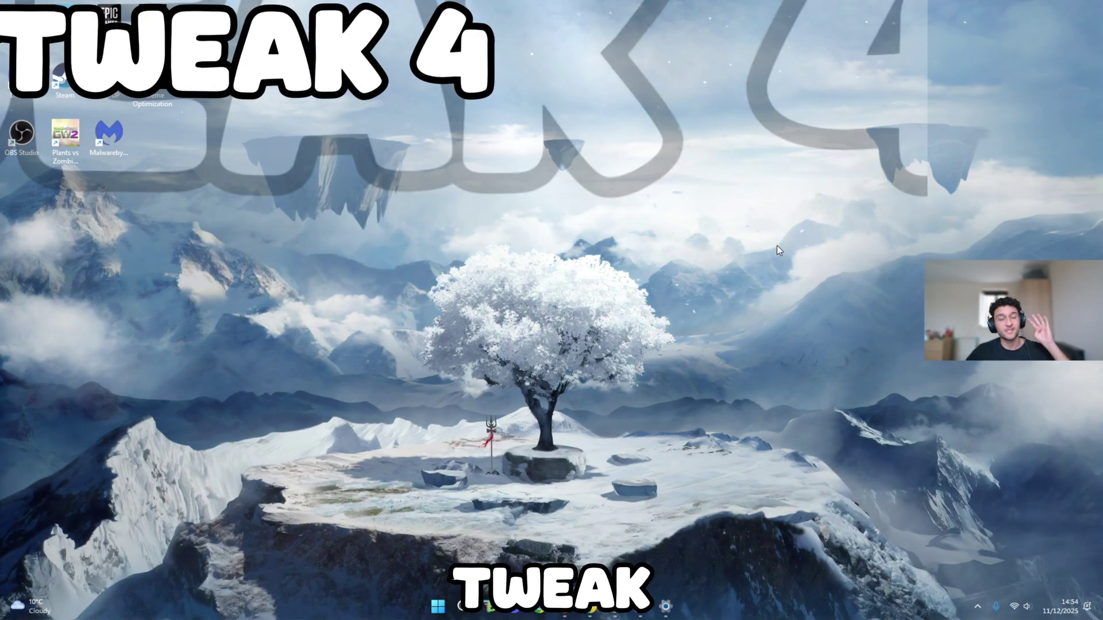
Step: Launch NVIDIA Control Panel from the desktop's extended right-click menu
{"action": "right_click", "coordinate": [865, 598]}
{"action": "left_click", "coordinate": [869, 581]}
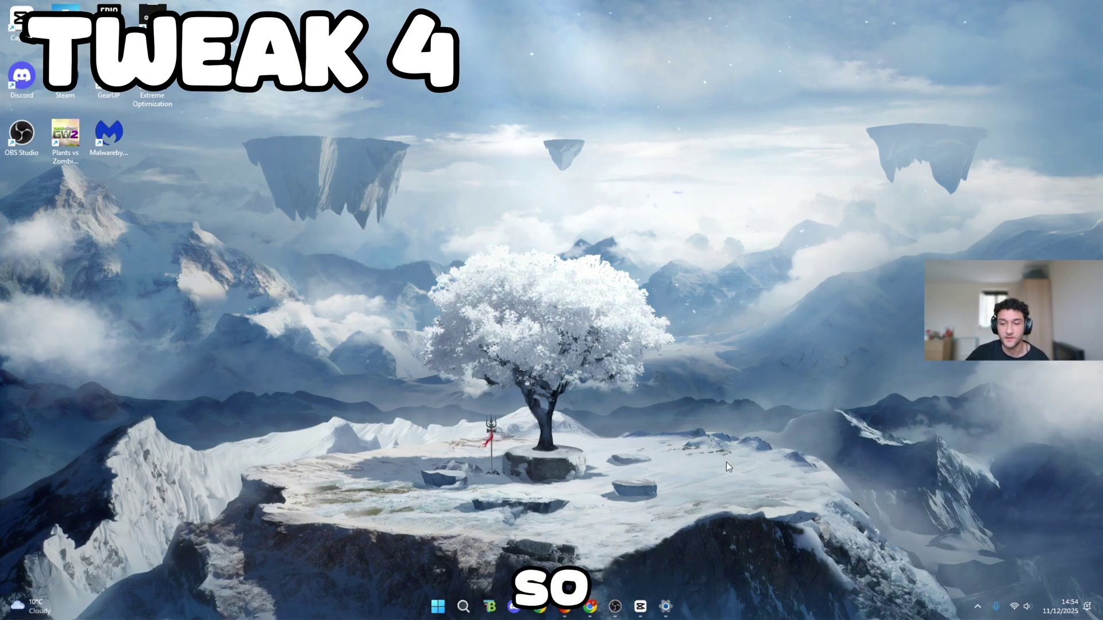
{"action": "right_click", "coordinate": [542, 182]}
{"action": "left_click", "coordinate": [588, 340]}
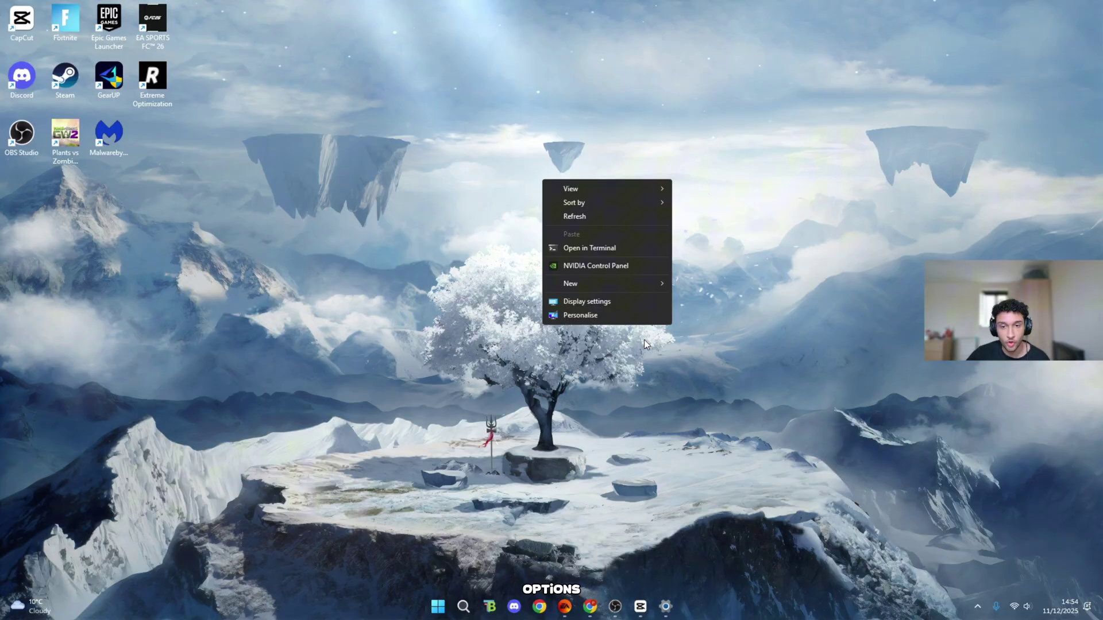
{"action": "left_click", "coordinate": [587, 266]}
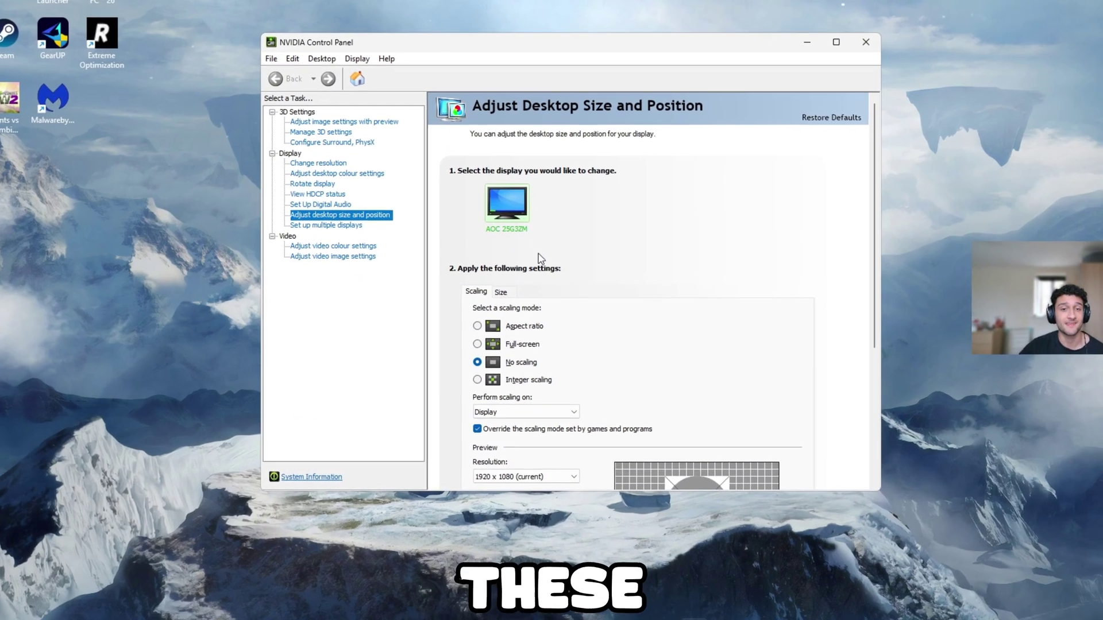
Step: Under Adjust desktop size and position, uncheck Override the scaling mode set by games and programs
{"action": "scroll", "coordinate": [539, 304], "scroll_direction": "down", "scroll_amount": 1}
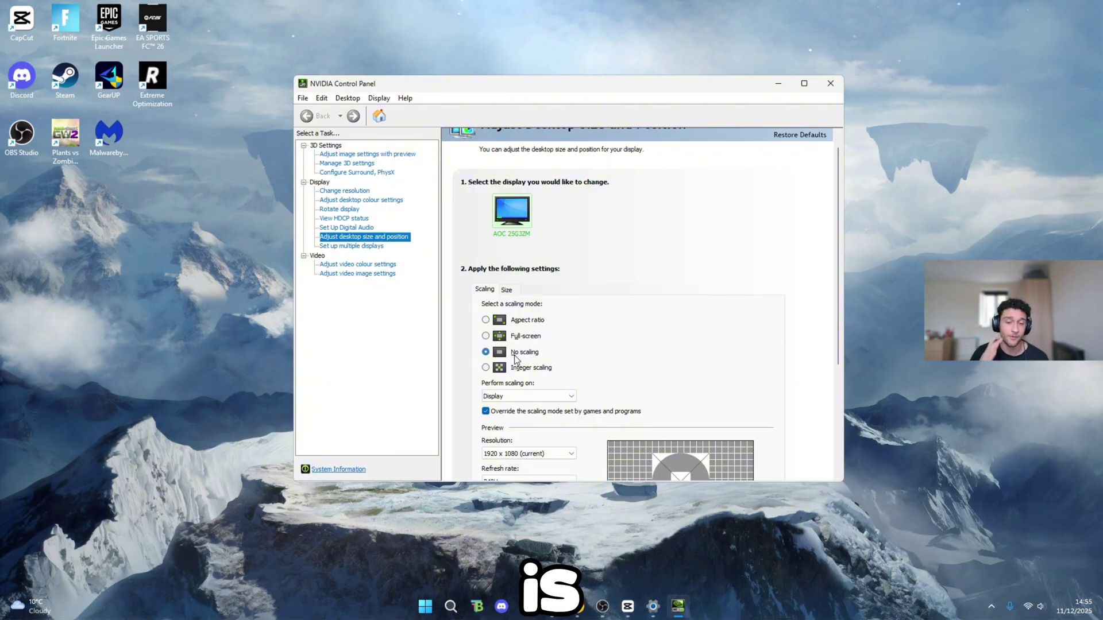
{"action": "left_click", "coordinate": [518, 400]}
{"action": "scroll", "coordinate": [642, 364], "scroll_direction": "down", "scroll_amount": 1}
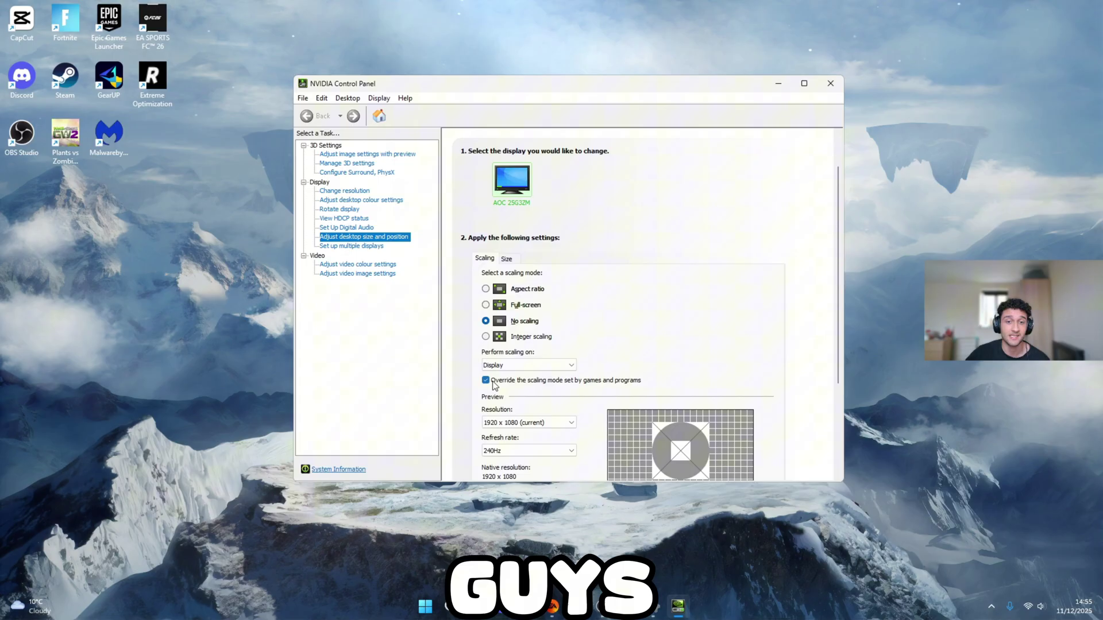
{"action": "left_click", "coordinate": [486, 380]}
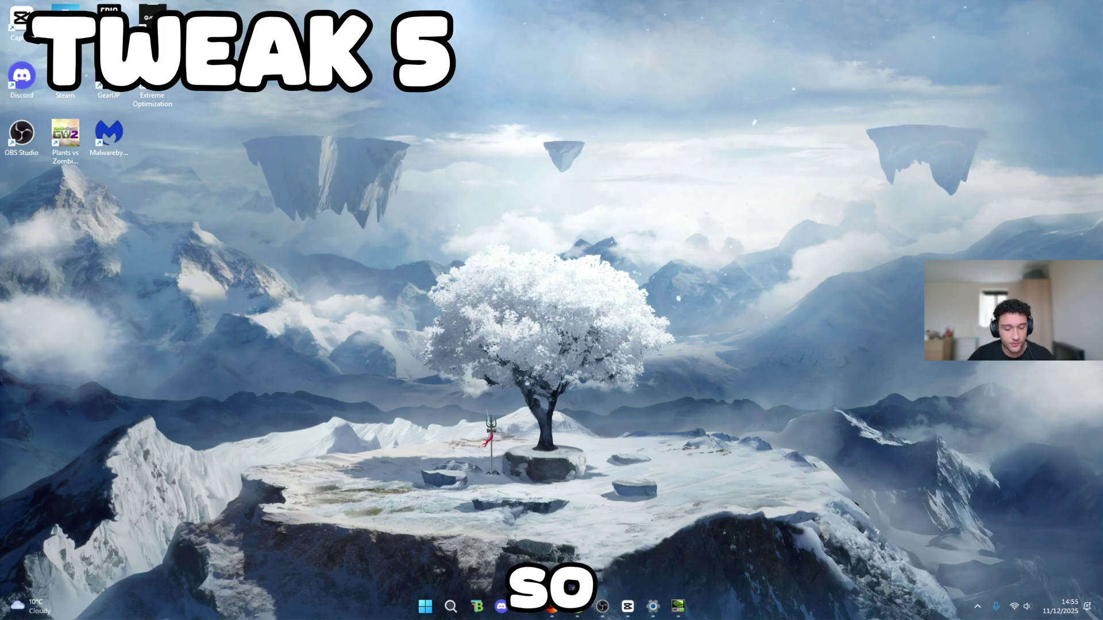
Step: Bring up the Run box with Win+R and move it to the screen centre
{"action": "key", "text": "super+r"}
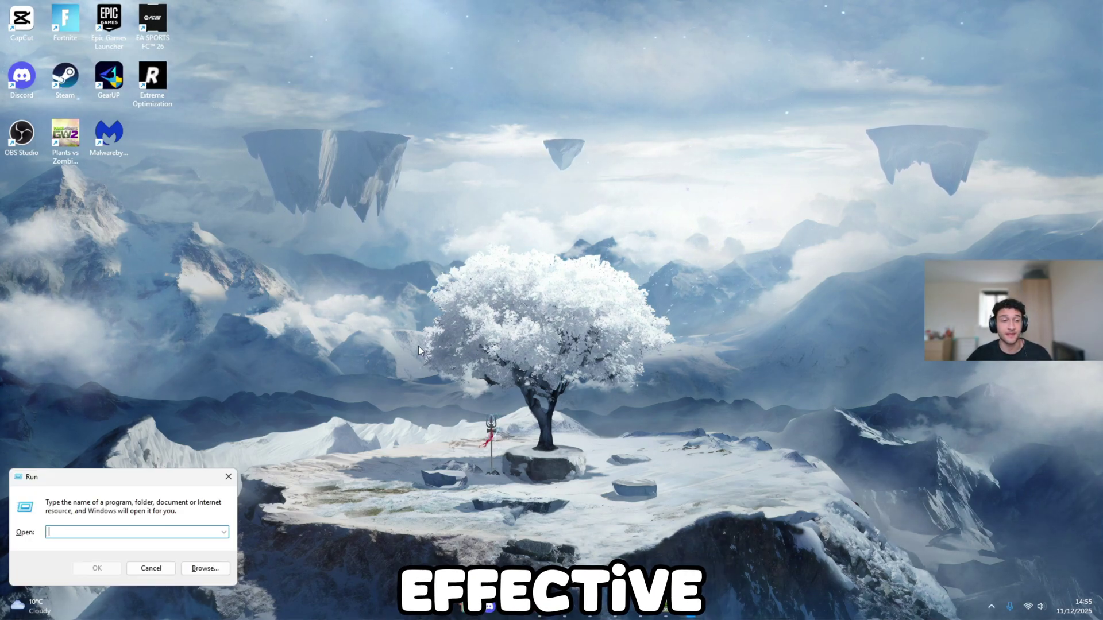
{"action": "left_click_drag", "start_coordinate": [182, 477], "coordinate": [582, 244]}
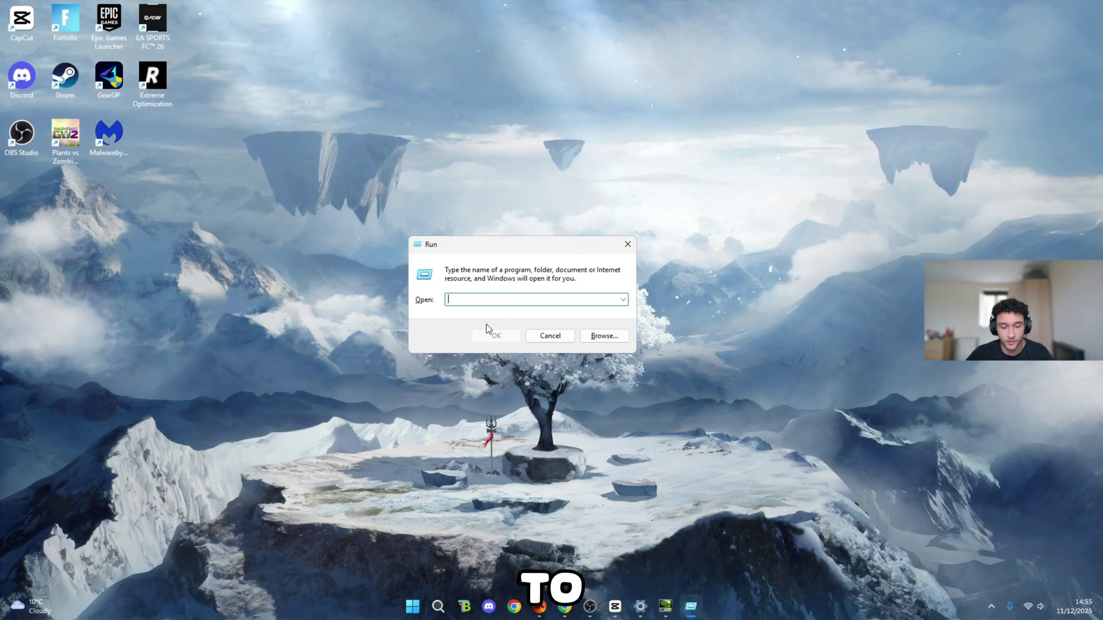
Step: Open the temp folder and delete all its files, skipping those still in use
{"action": "type", "text": "temp"}
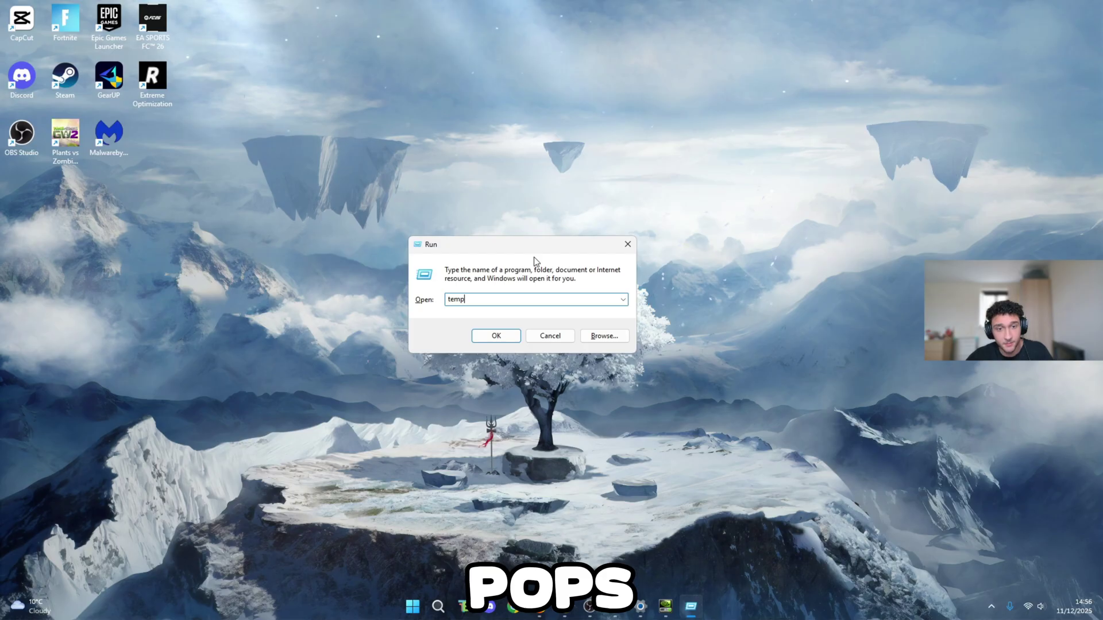
{"action": "key", "text": "Return"}
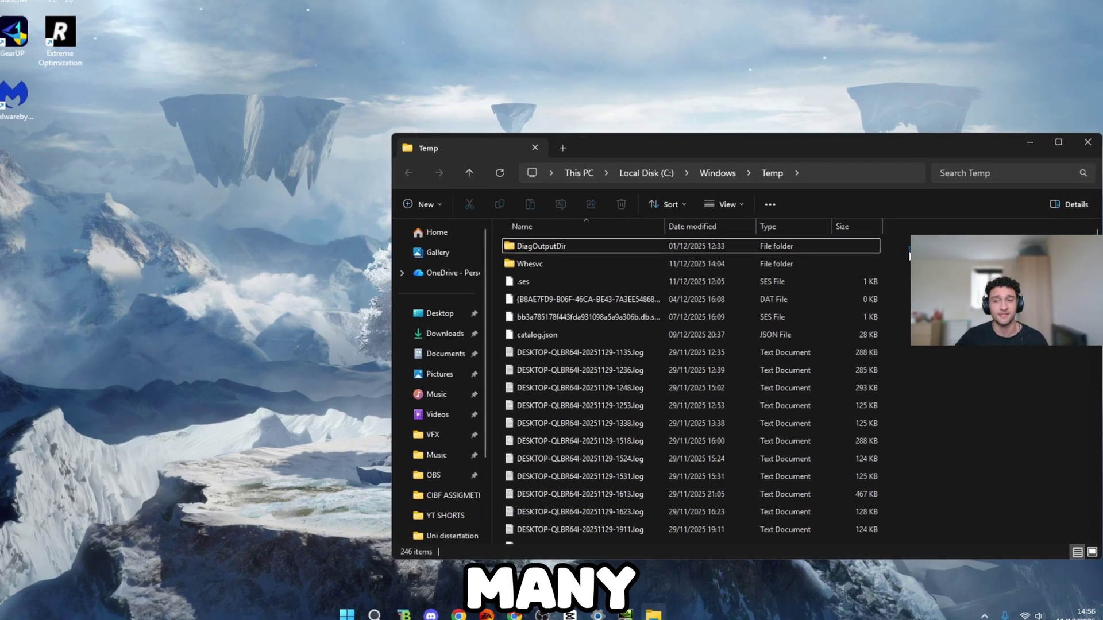
{"action": "key", "text": "ctrl+a"}
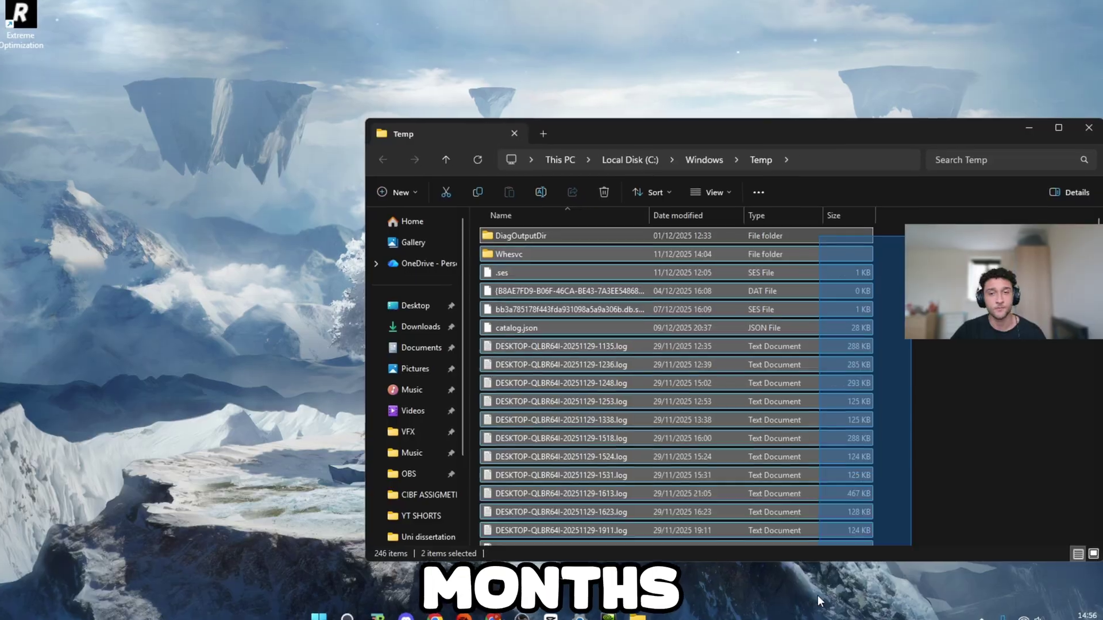
{"action": "scroll", "coordinate": [690, 385], "scroll_direction": "down", "scroll_amount": 15}
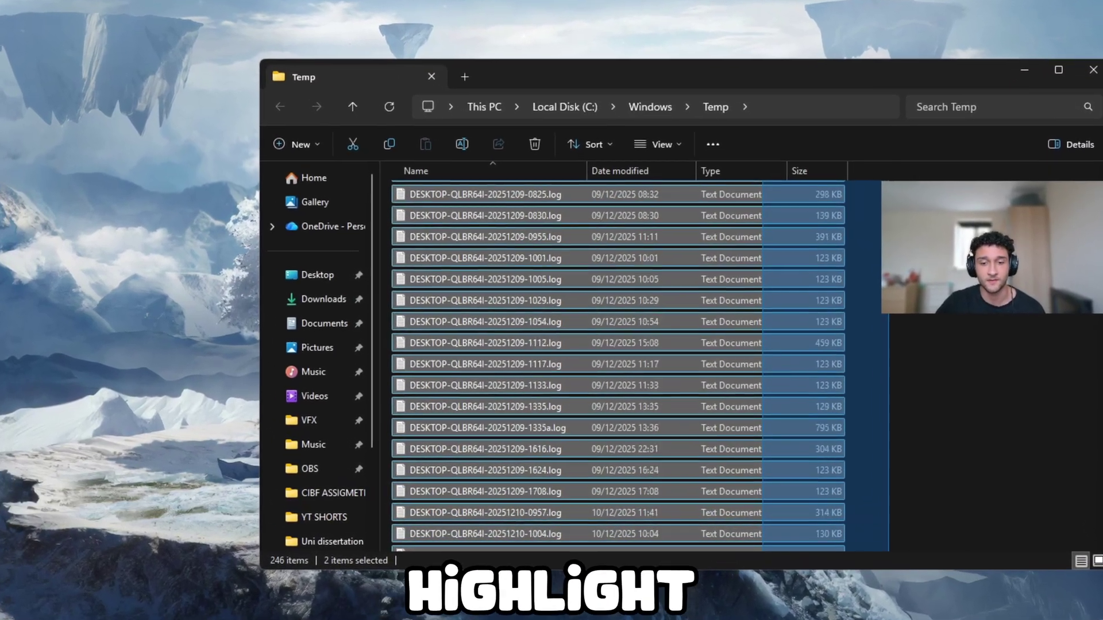
{"action": "scroll", "coordinate": [632, 368], "scroll_direction": "down", "scroll_amount": 20}
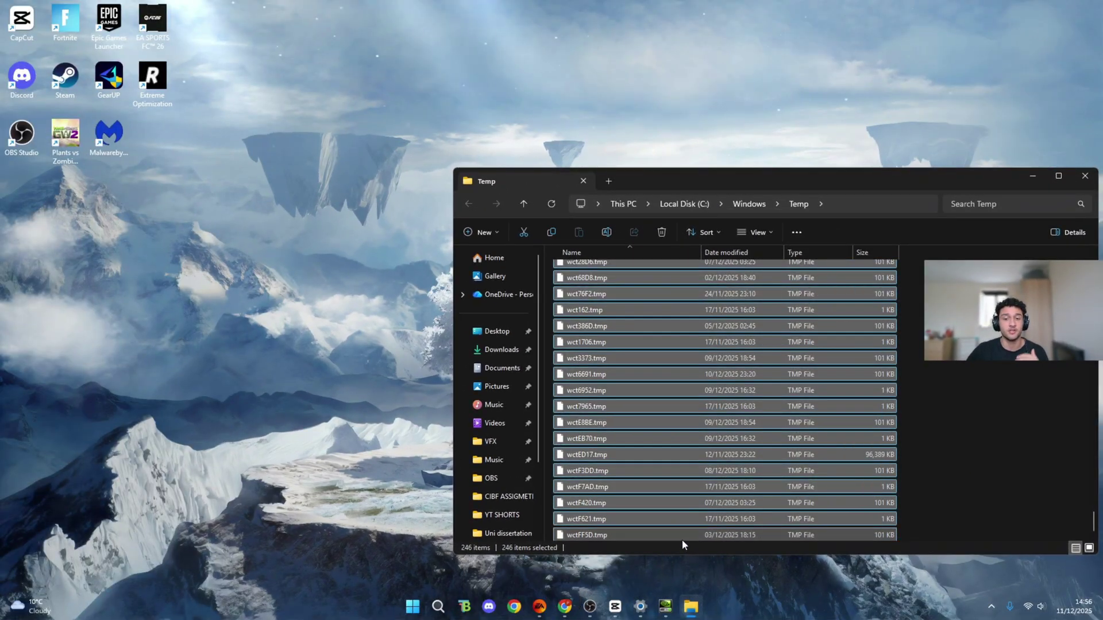
{"action": "right_click", "coordinate": [684, 536]}
{"action": "left_click", "coordinate": [818, 555]}
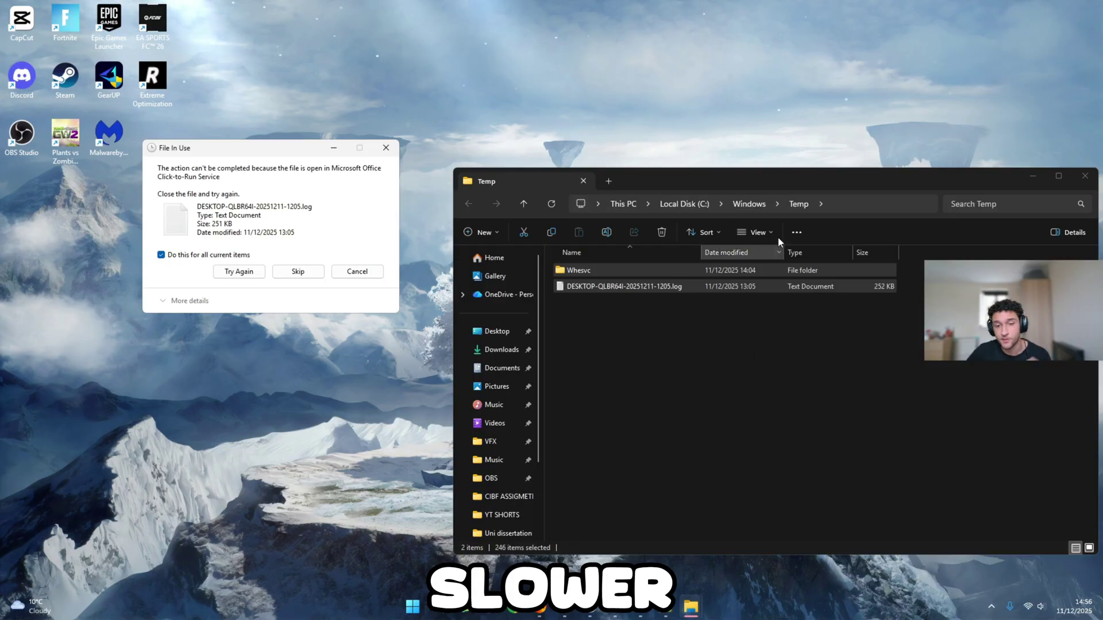
{"action": "left_click", "coordinate": [297, 270]}
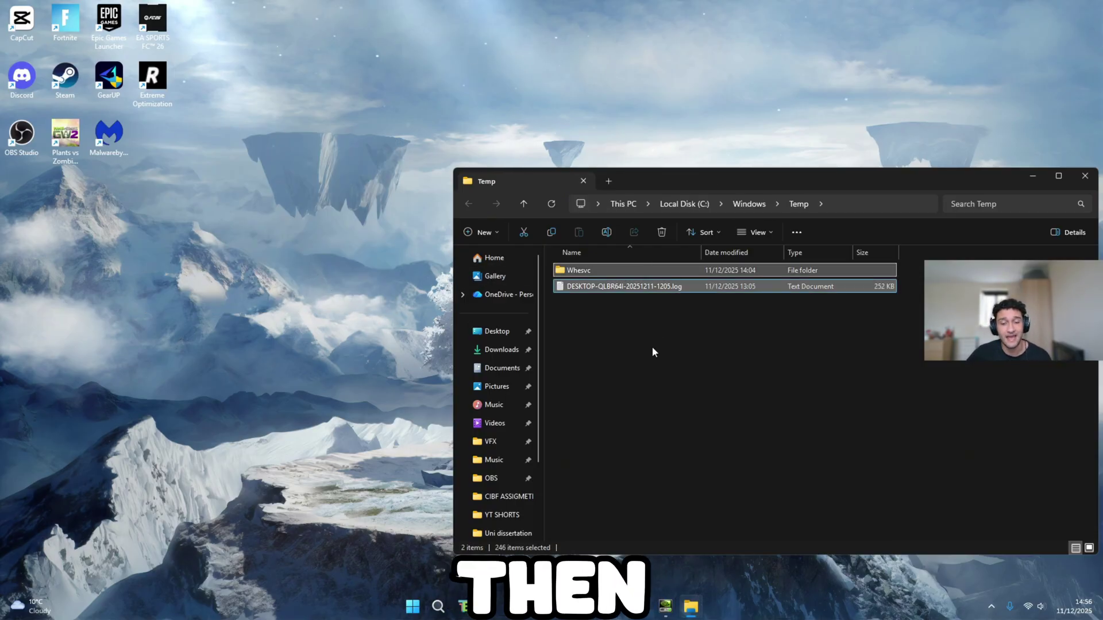
Step: Clear the leftover selection and minimise the Temp folder window
{"action": "left_click", "coordinate": [676, 437]}
{"action": "left_click_drag", "start_coordinate": [1019, 187], "coordinate": [839, 159]}
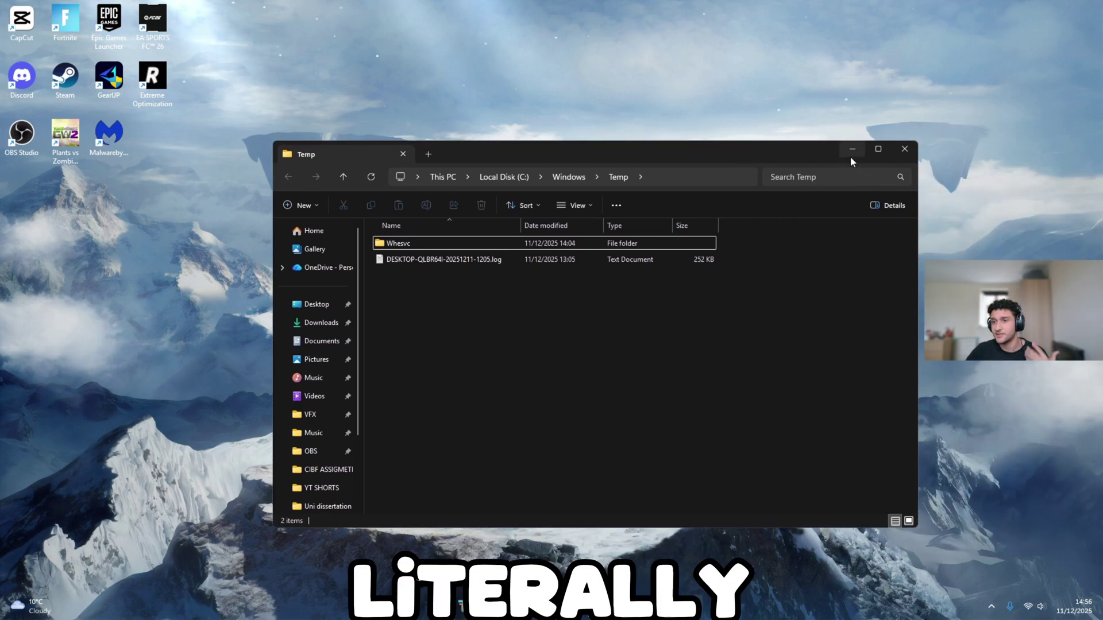
{"action": "left_click", "coordinate": [853, 149]}
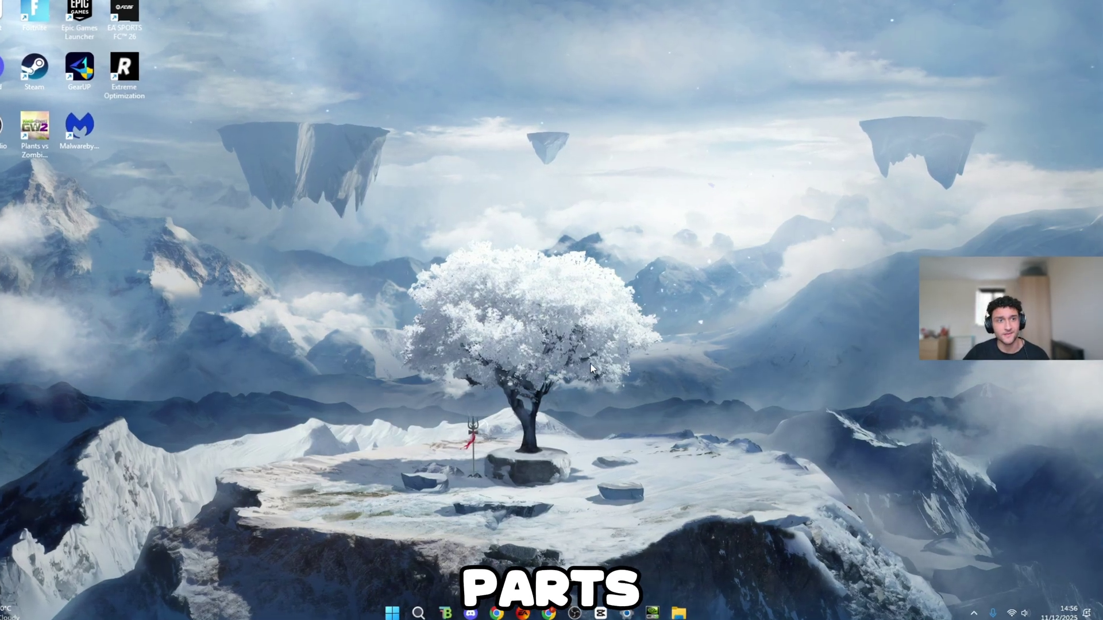
Step: Launch GearUP from its desktop shortcut and boost Fortnite from the Home card
{"action": "left_click_drag", "start_coordinate": [69, 72], "coordinate": [523, 180]}
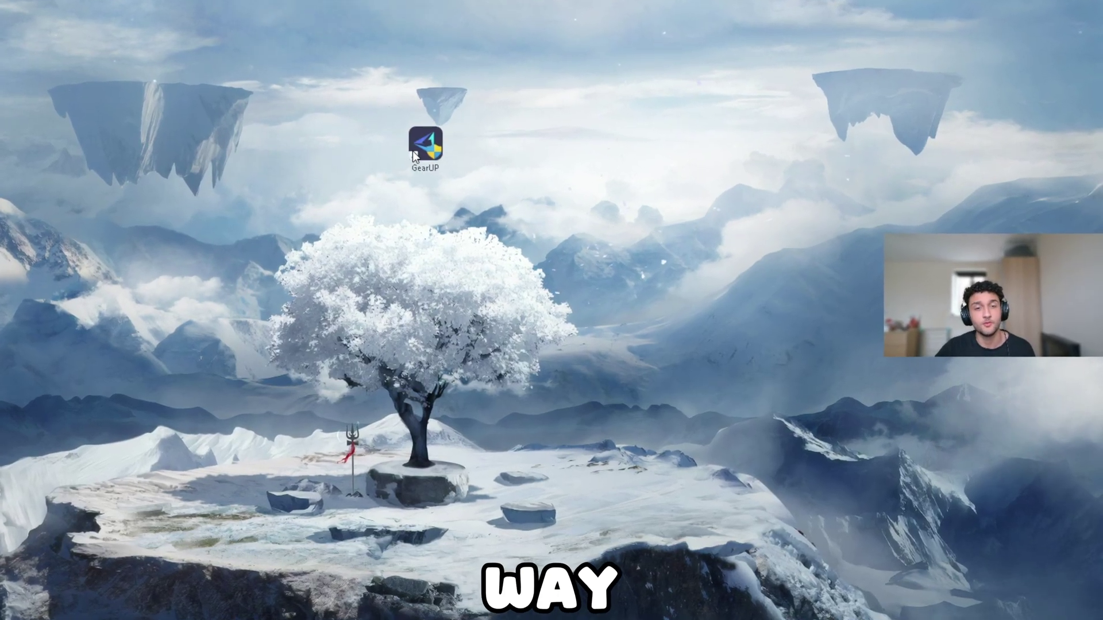
{"action": "left_click_drag", "start_coordinate": [375, 100], "coordinate": [576, 242]}
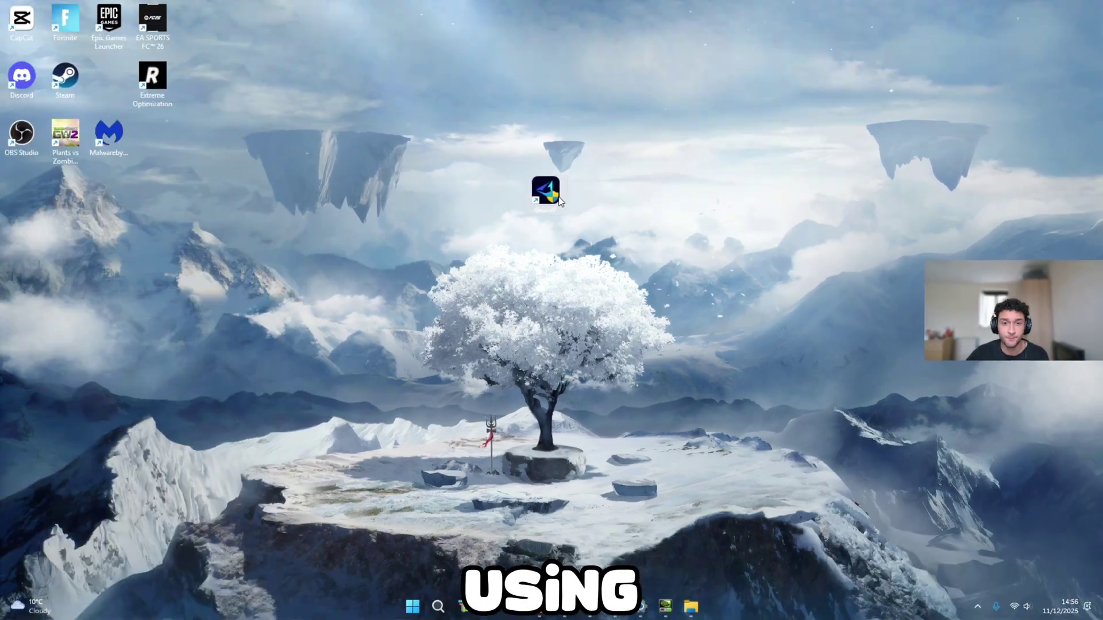
{"action": "double_click", "coordinate": [558, 199]}
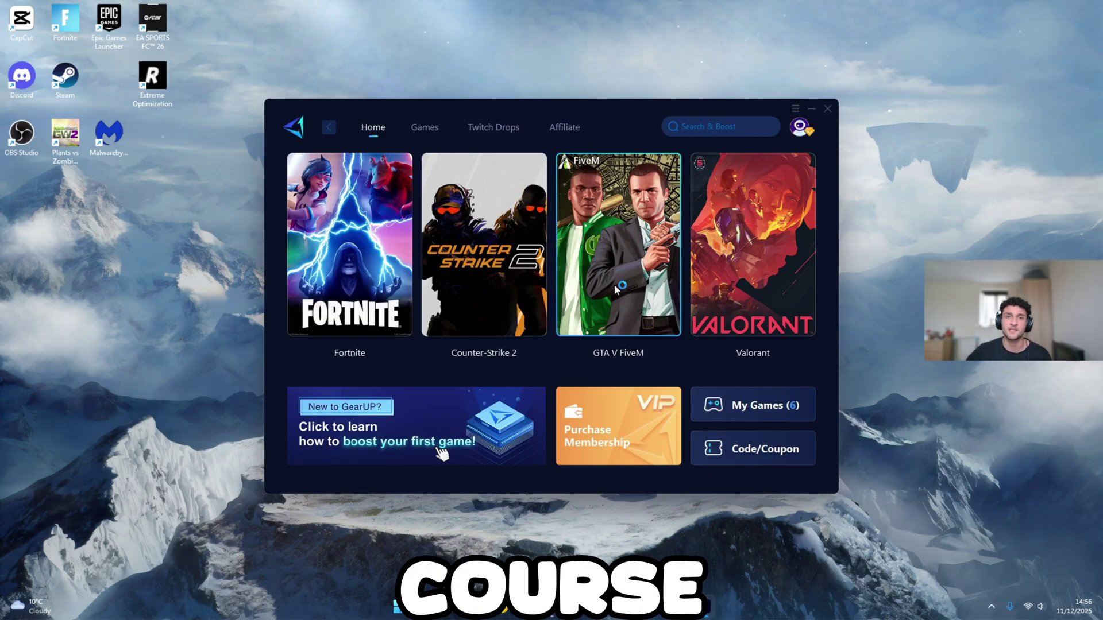
{"action": "mouse_move", "coordinate": [616, 291]}
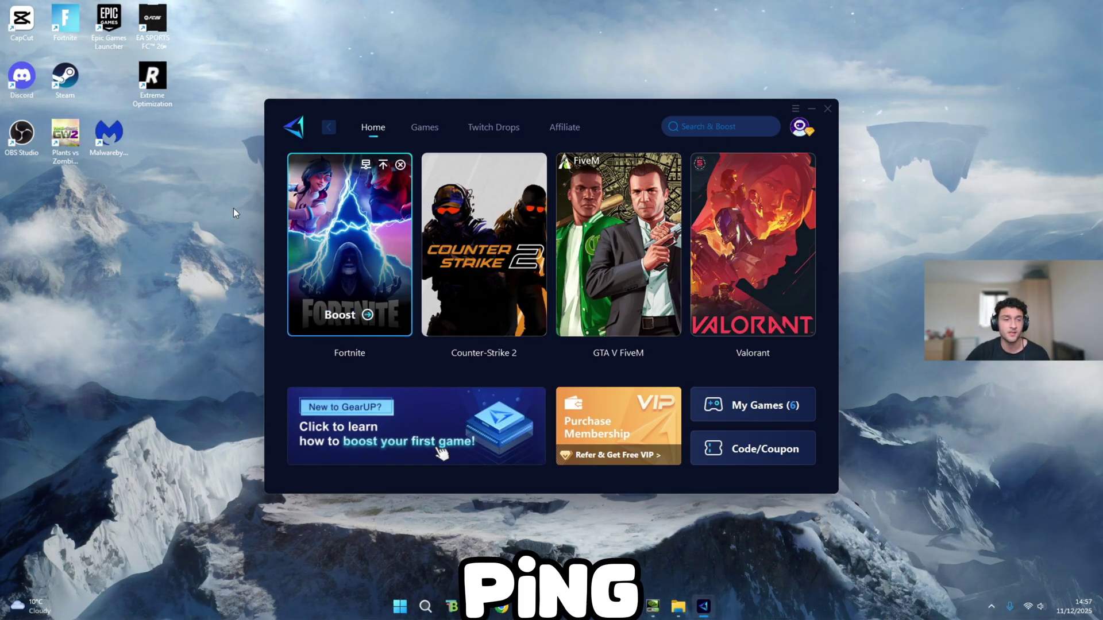
{"action": "left_click", "coordinate": [340, 315]}
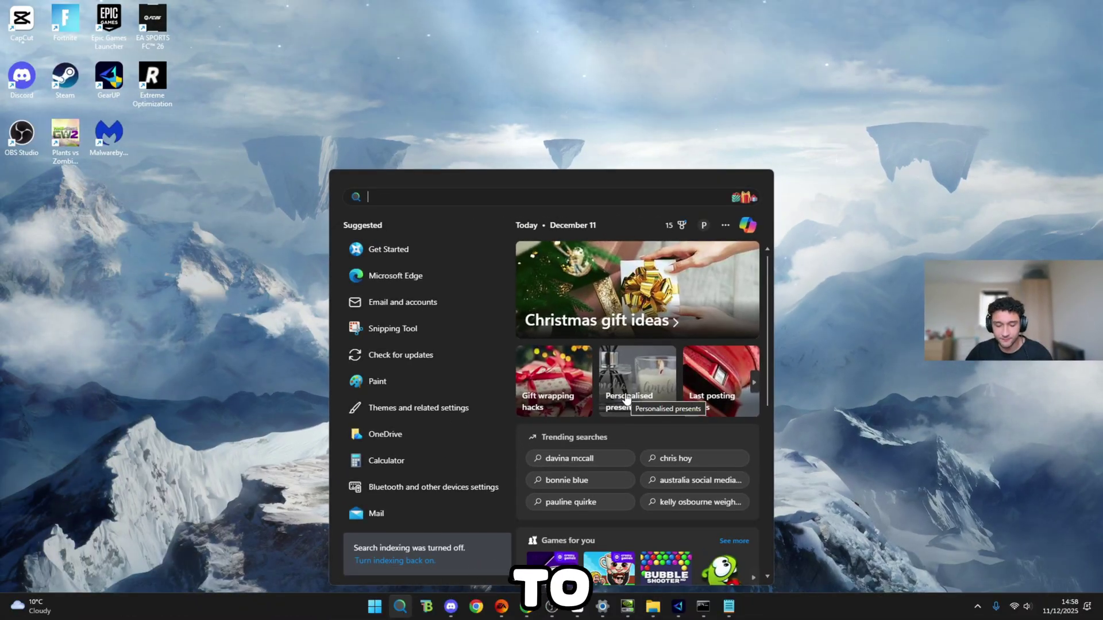
Step: Run Command Prompt as administrator from a 'cmd' search and centre its window
{"action": "type", "text": "cmd"}
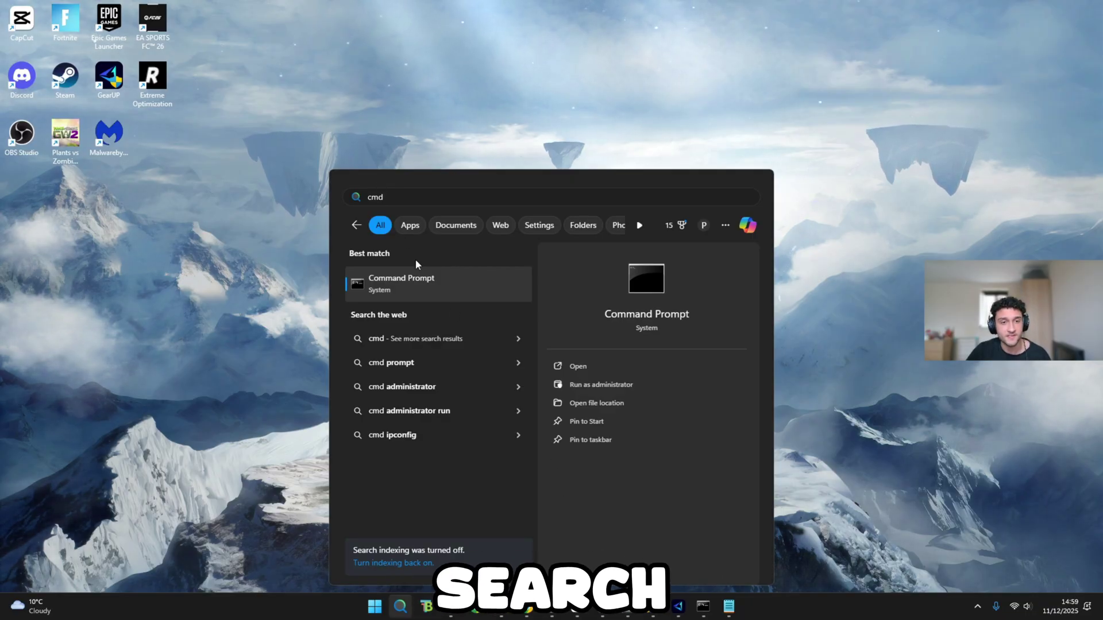
{"action": "right_click", "coordinate": [401, 293]}
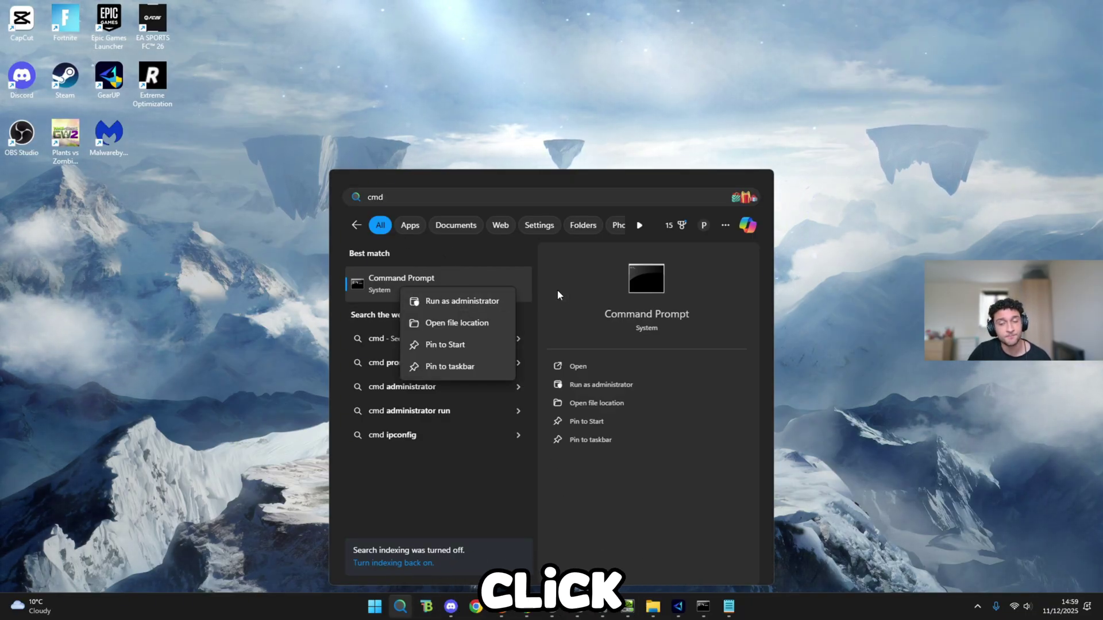
{"action": "left_click", "coordinate": [463, 301]}
{"action": "left_click_drag", "start_coordinate": [369, 72], "coordinate": [690, 178]}
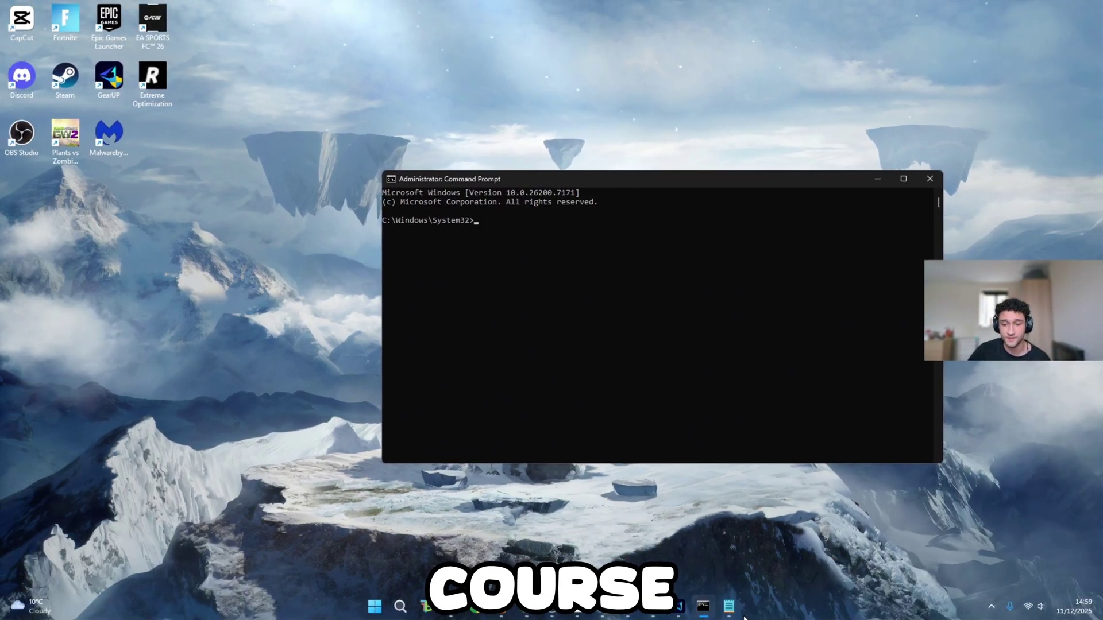
Step: Copy the reg add line from Notepad and run it in Command Prompt, setting PowerThrottlingOff to 1
{"action": "left_click", "coordinate": [729, 606]}
{"action": "left_click_drag", "start_coordinate": [746, 121], "coordinate": [817, 135]}
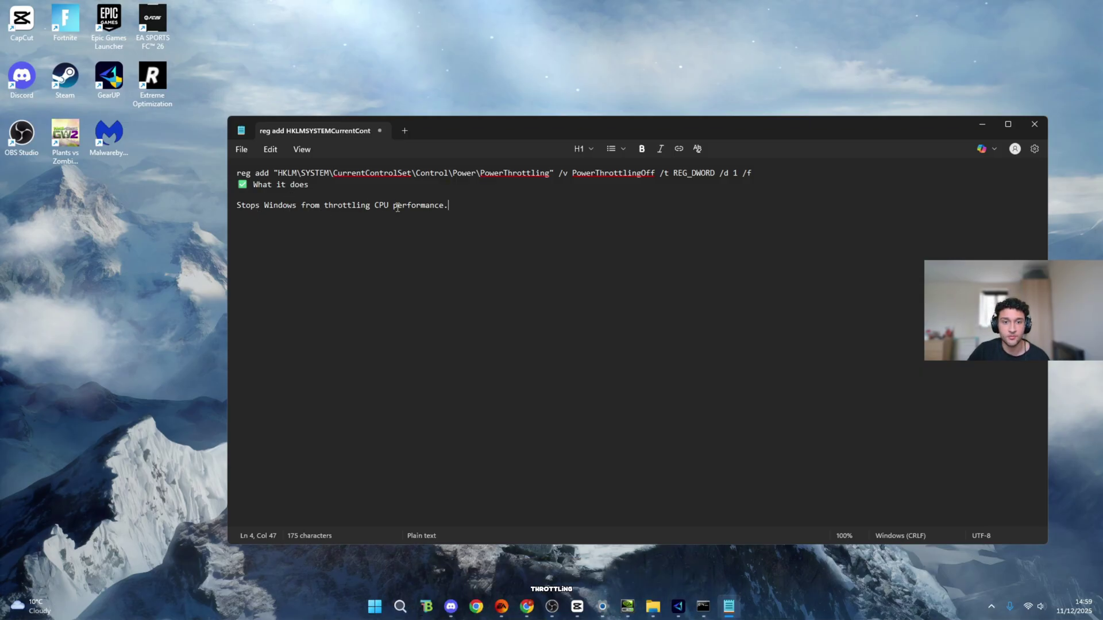
{"action": "triple_click", "coordinate": [758, 177]}
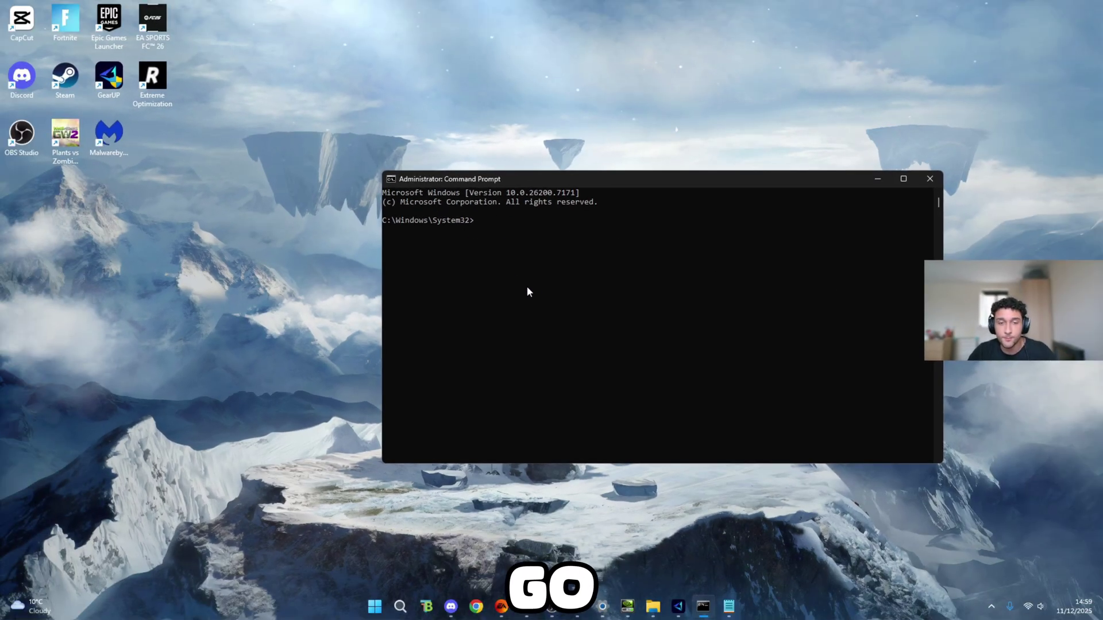
{"action": "type", "text": "reg add \"HKLM\\SYSTEM\\CurrentControlSet\\Control\\Power\\PowerThrottling\" /v PowerThrottlingOff /t REG_DWORD /d 1 /f"}
{"action": "key", "text": "Return"}
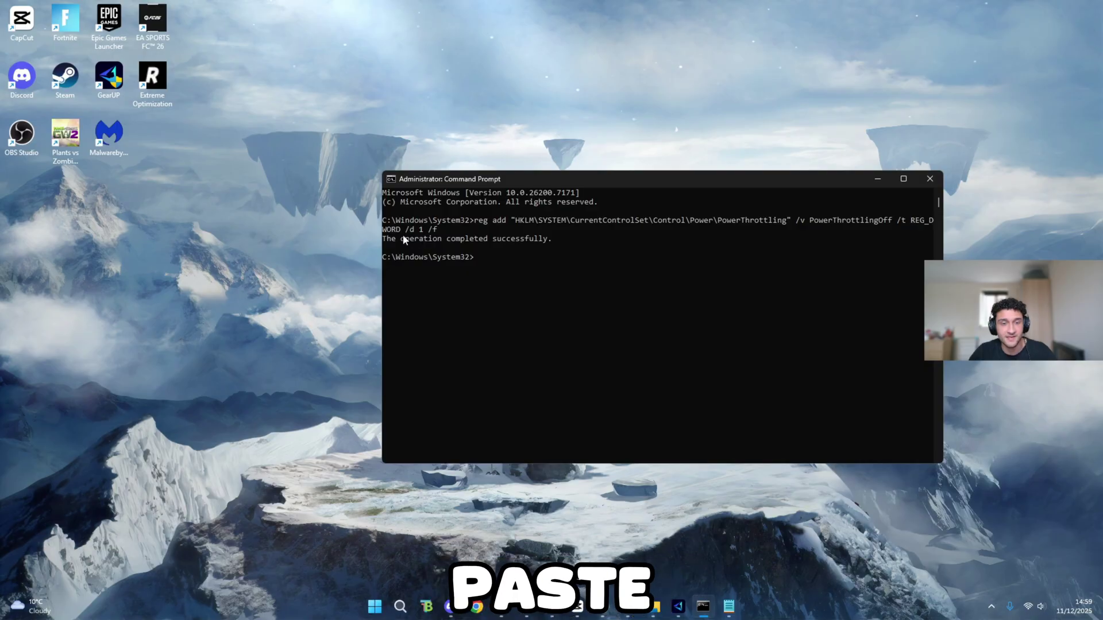
{"action": "left_click_drag", "start_coordinate": [397, 241], "coordinate": [481, 245]}
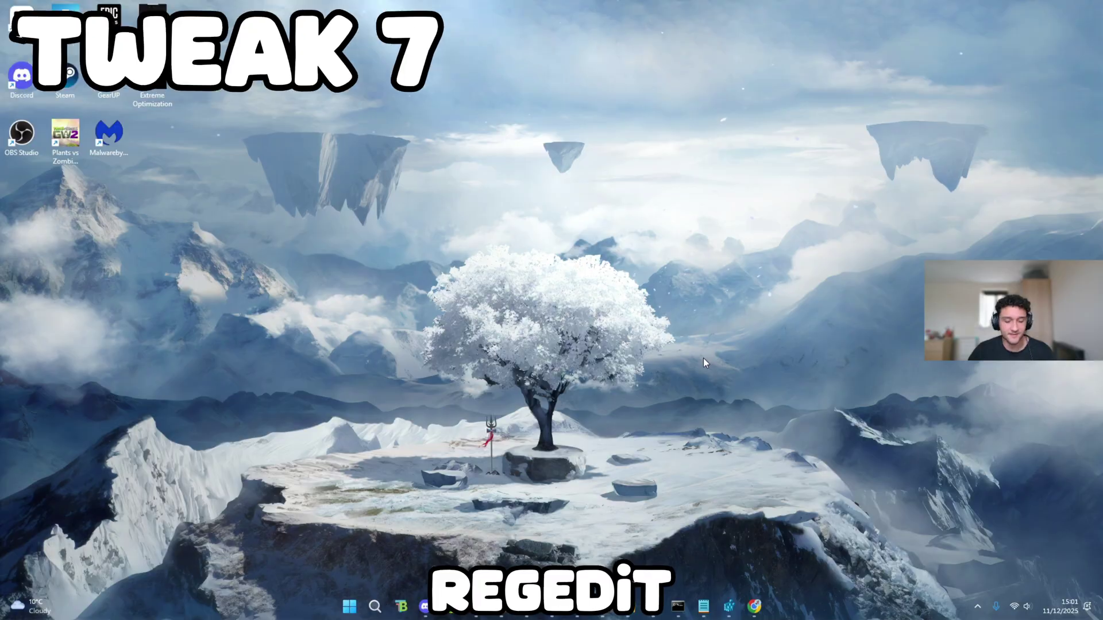
Step: Launch Registry Editor by running 'regedit' from the Run box
{"action": "key", "text": "super+r"}
{"action": "left_click_drag", "start_coordinate": [191, 467], "coordinate": [564, 199]}
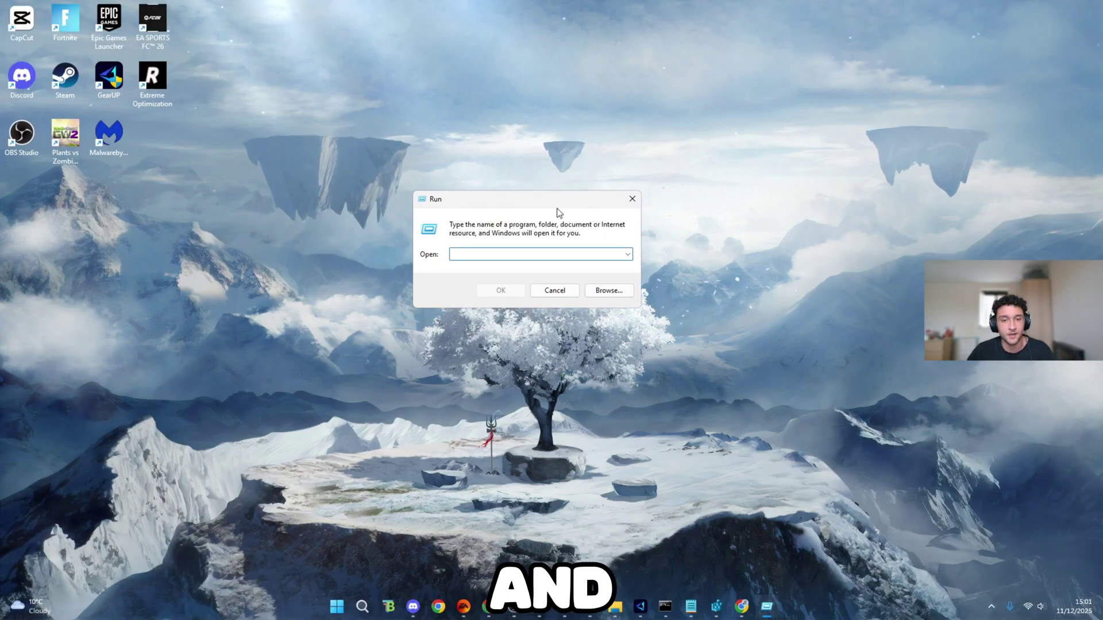
{"action": "type", "text": "regedit"}
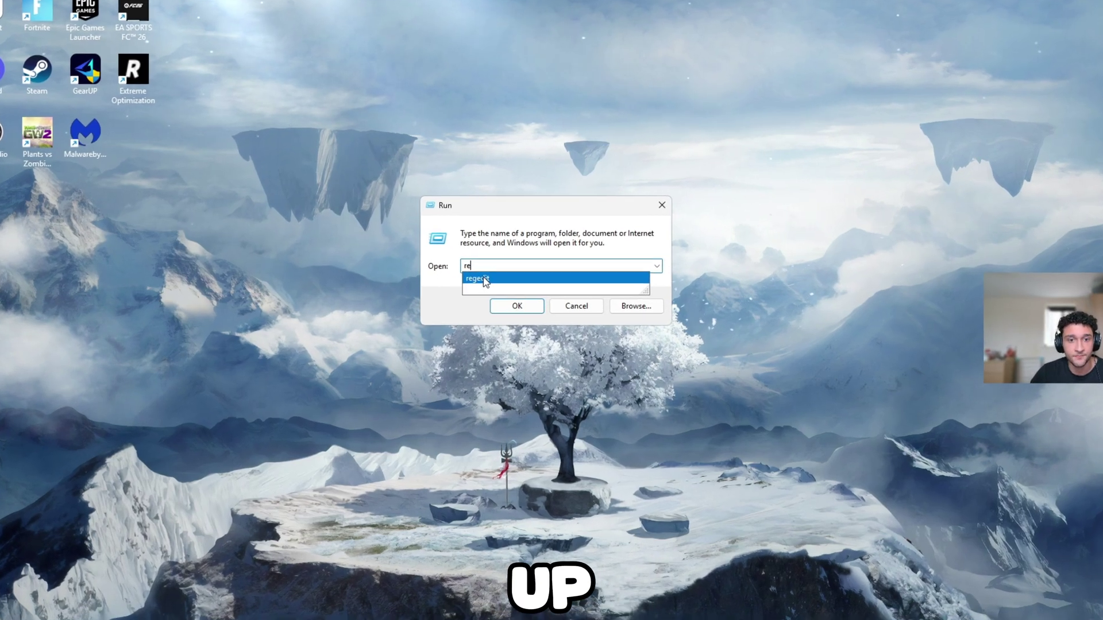
{"action": "left_click", "coordinate": [473, 264]}
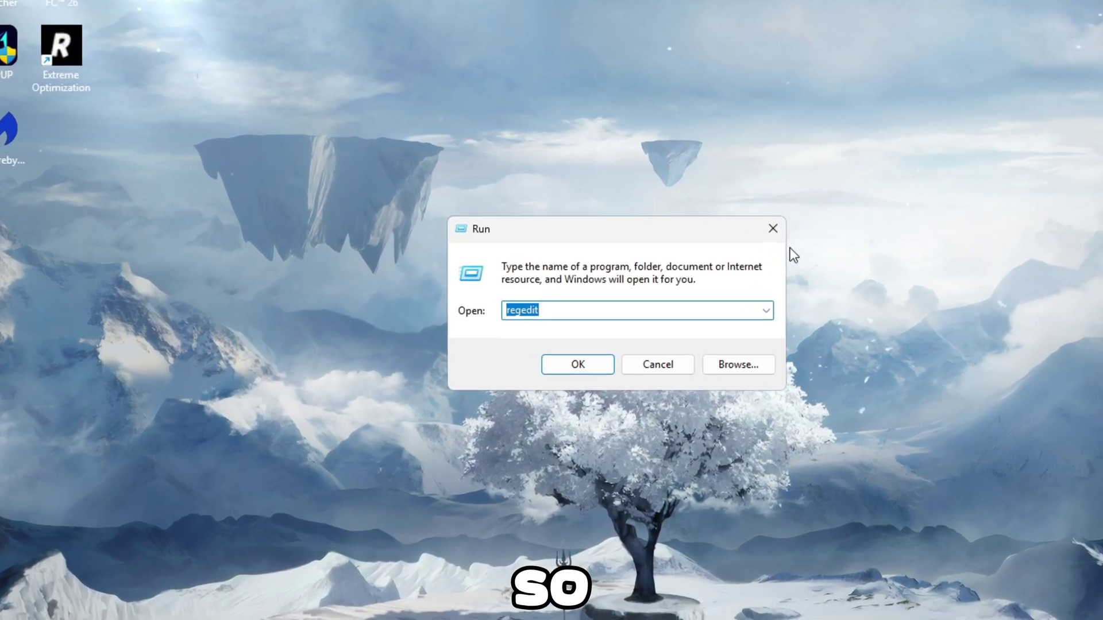
{"action": "key", "text": "Return"}
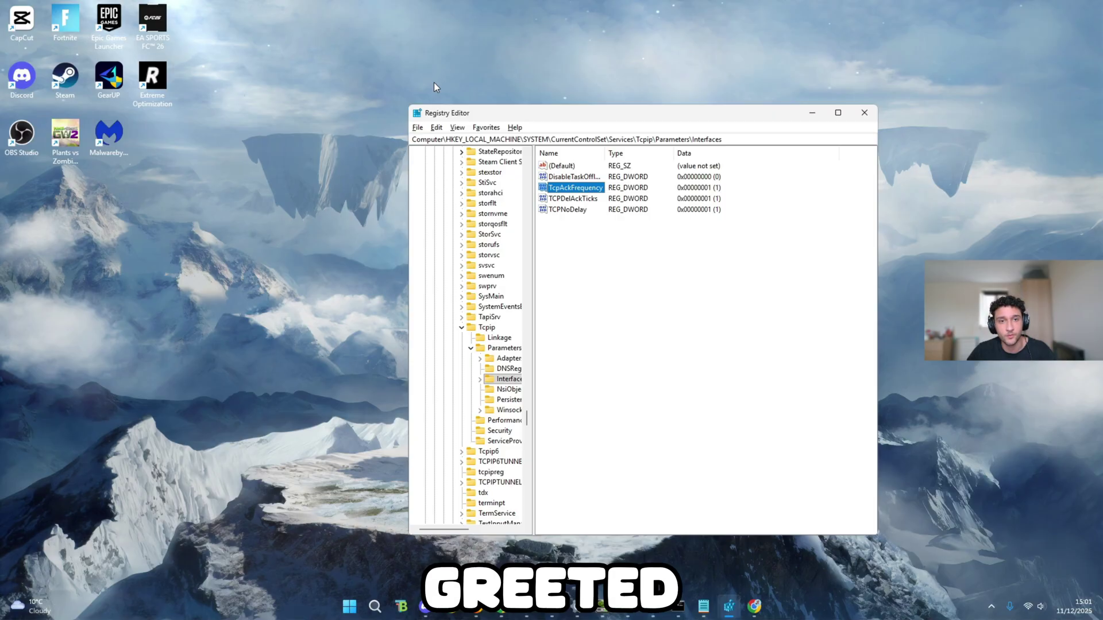
Step: Browse to HKLM\SYSTEM\CurrentControlSet\Services\Tcpip\Parameters\Interfaces in the key tree
{"action": "scroll", "coordinate": [481, 372], "scroll_direction": "up", "scroll_amount": 20}
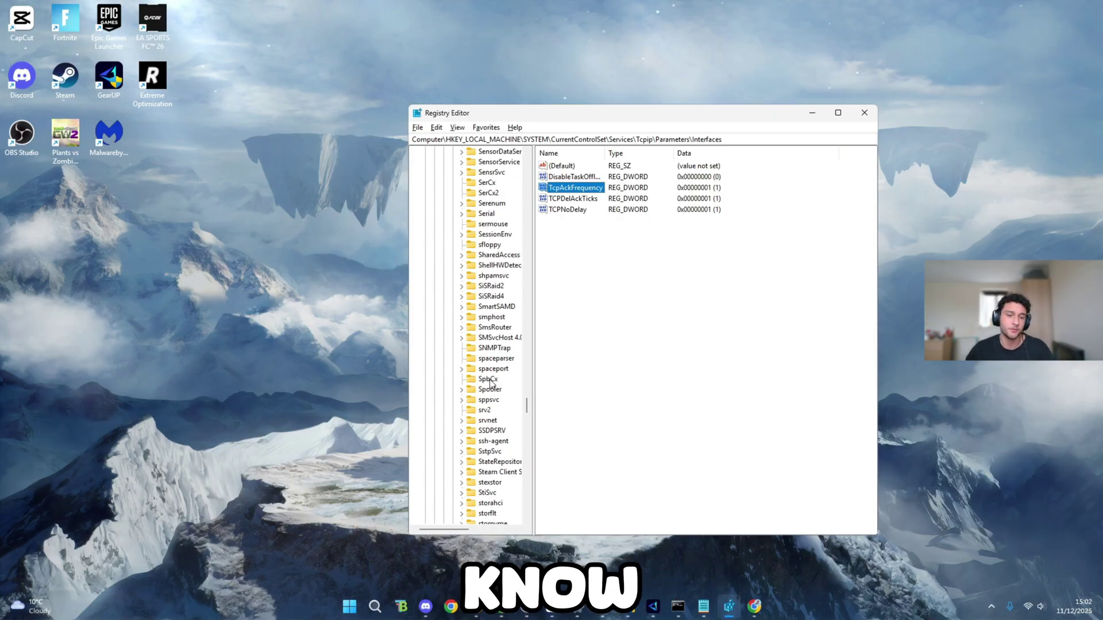
{"action": "left_click_drag", "start_coordinate": [523, 386], "coordinate": [548, 169]}
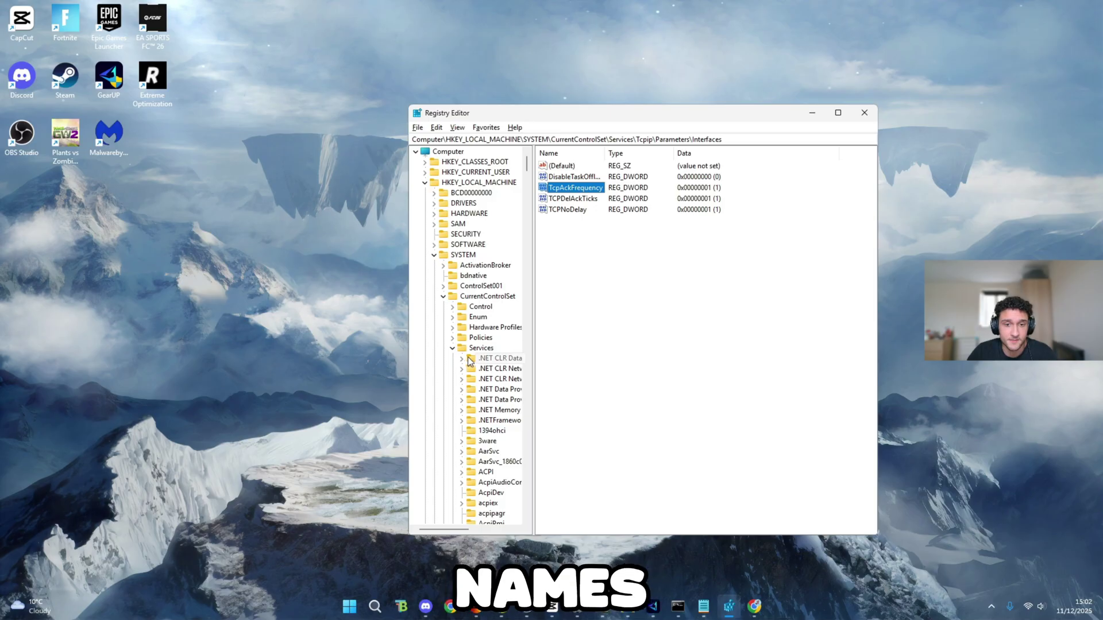
{"action": "scroll", "coordinate": [474, 360], "scroll_direction": "down", "scroll_amount": 13}
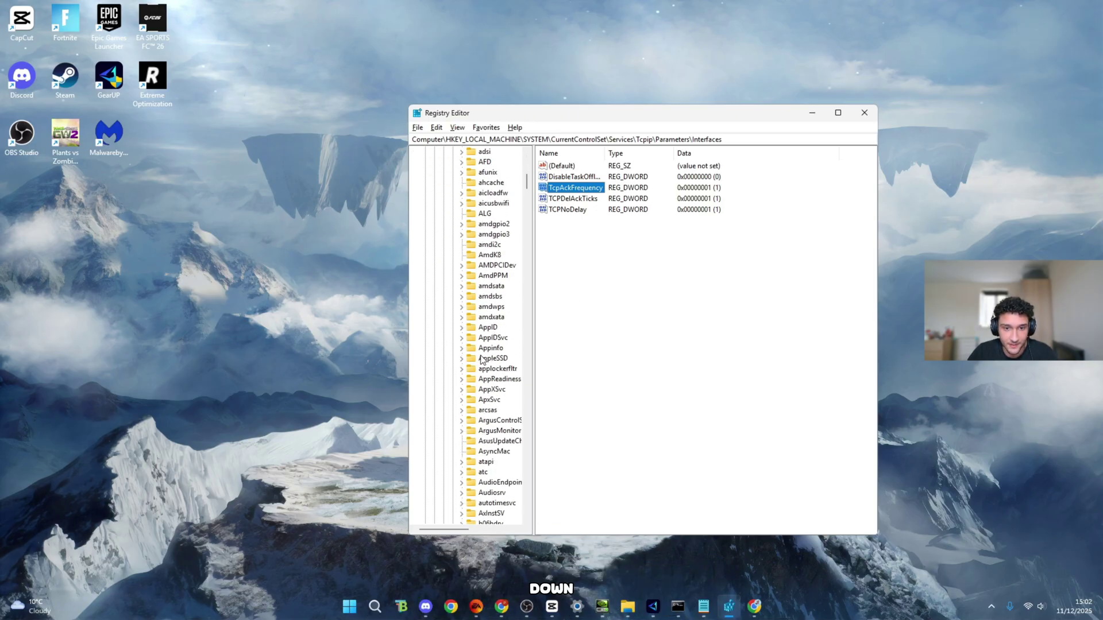
{"action": "scroll", "coordinate": [481, 360], "scroll_direction": "down", "scroll_amount": 20}
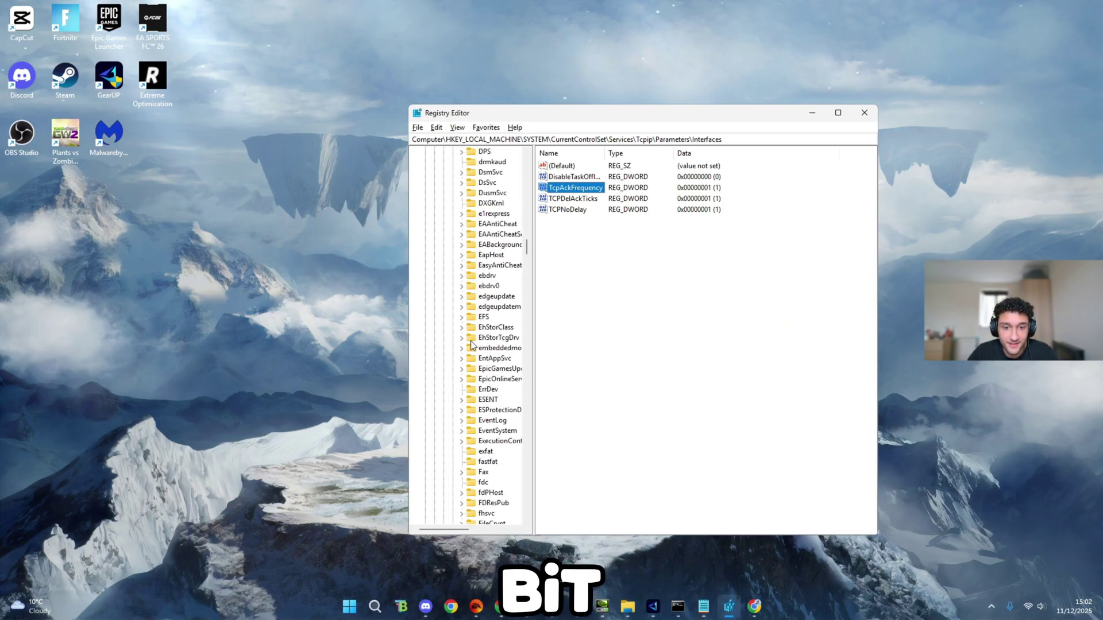
{"action": "scroll", "coordinate": [472, 353], "scroll_direction": "down", "scroll_amount": 20}
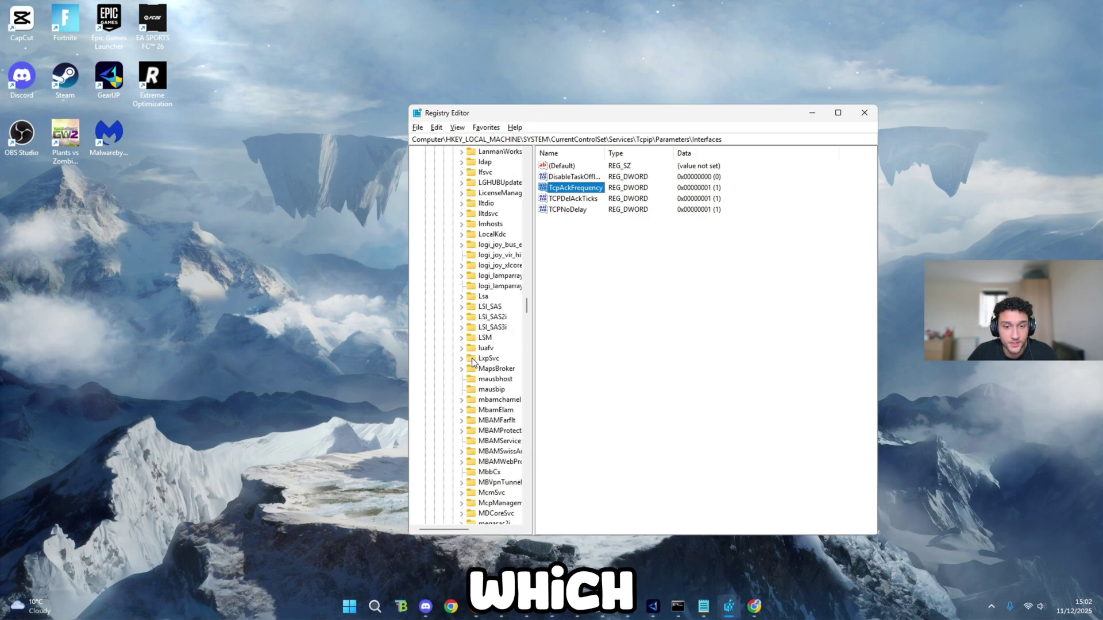
{"action": "scroll", "coordinate": [472, 360], "scroll_direction": "down", "scroll_amount": 20}
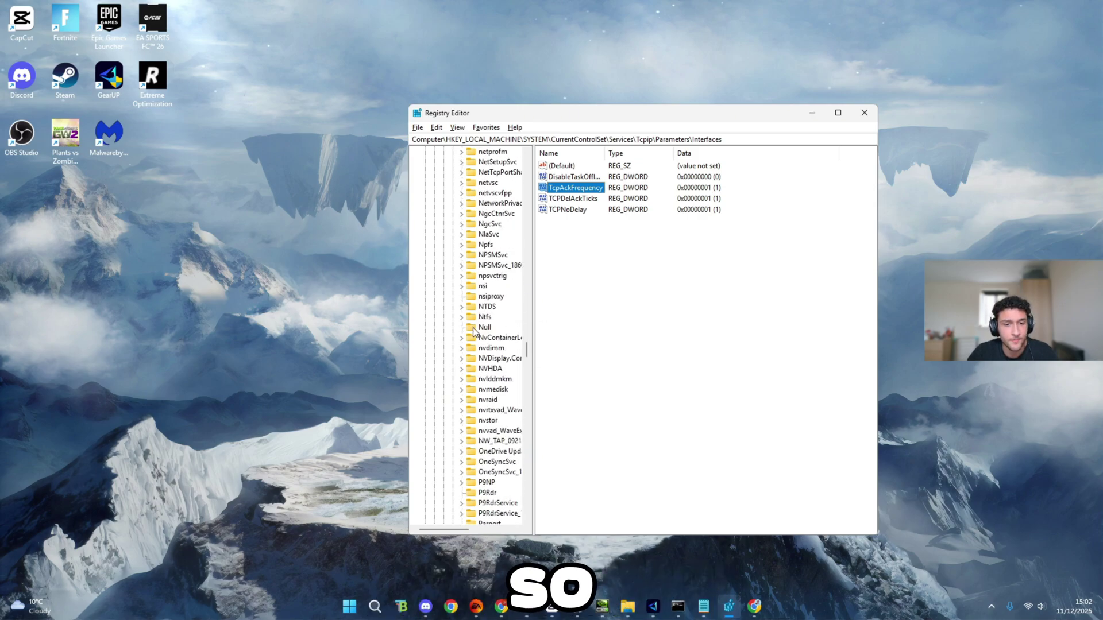
{"action": "scroll", "coordinate": [475, 332], "scroll_direction": "down", "scroll_amount": 20}
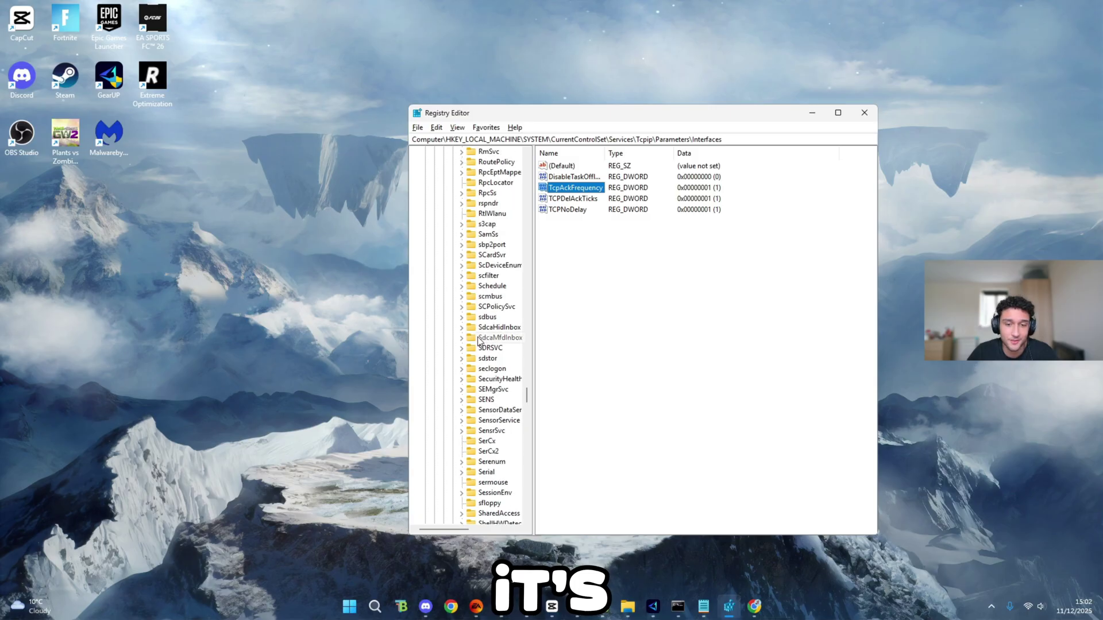
{"action": "scroll", "coordinate": [478, 341], "scroll_direction": "down", "scroll_amount": 18}
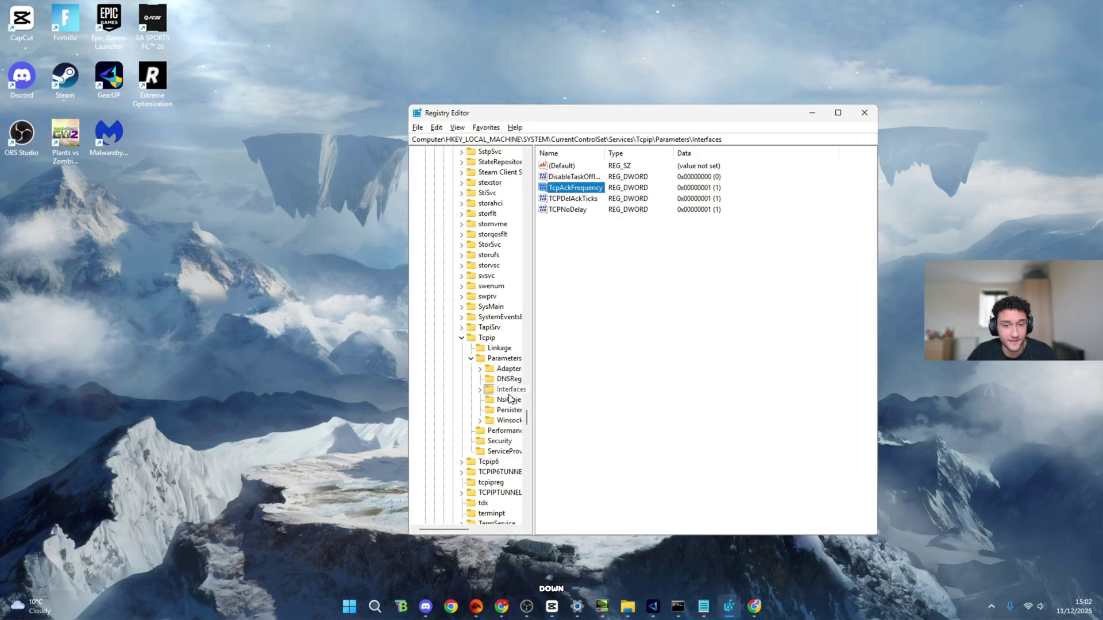
Step: Confirm the TcpAckFrequency and TCPNoDelay registry values are each set to 1 (hexadecimal)
{"action": "left_click", "coordinate": [635, 328]}
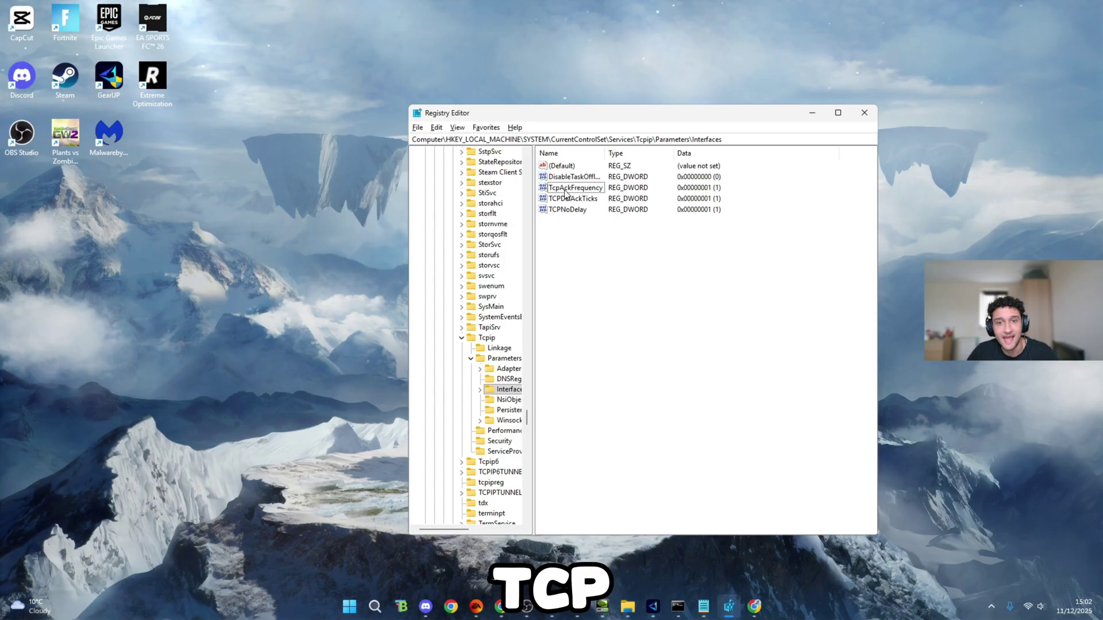
{"action": "double_click", "coordinate": [573, 189]}
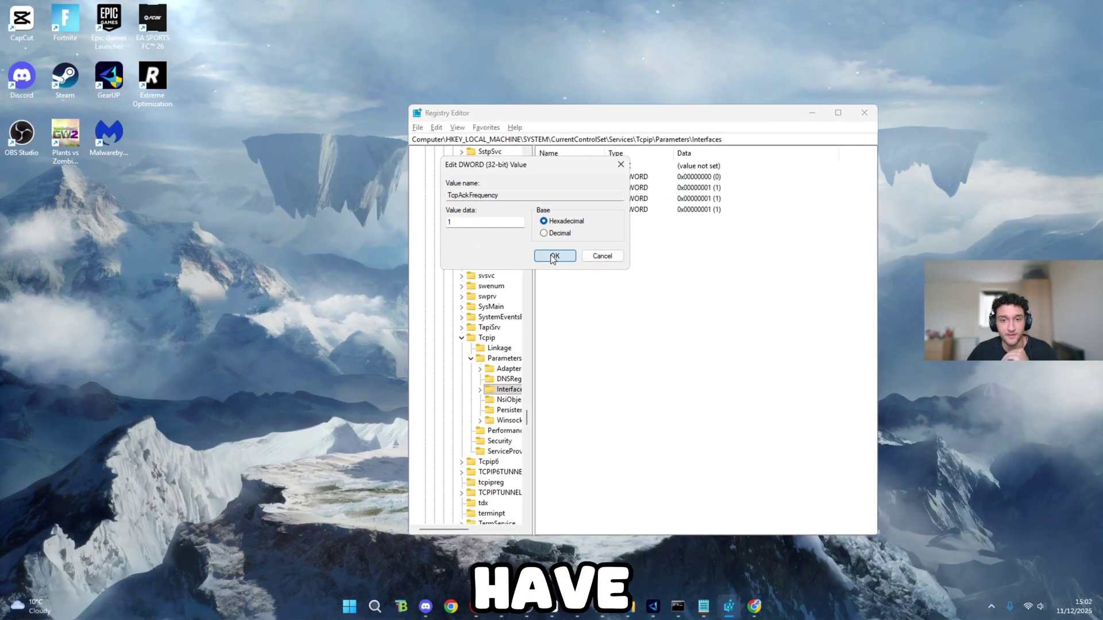
{"action": "left_click", "coordinate": [589, 277]}
{"action": "left_click", "coordinate": [556, 219]}
{"action": "double_click", "coordinate": [557, 212]}
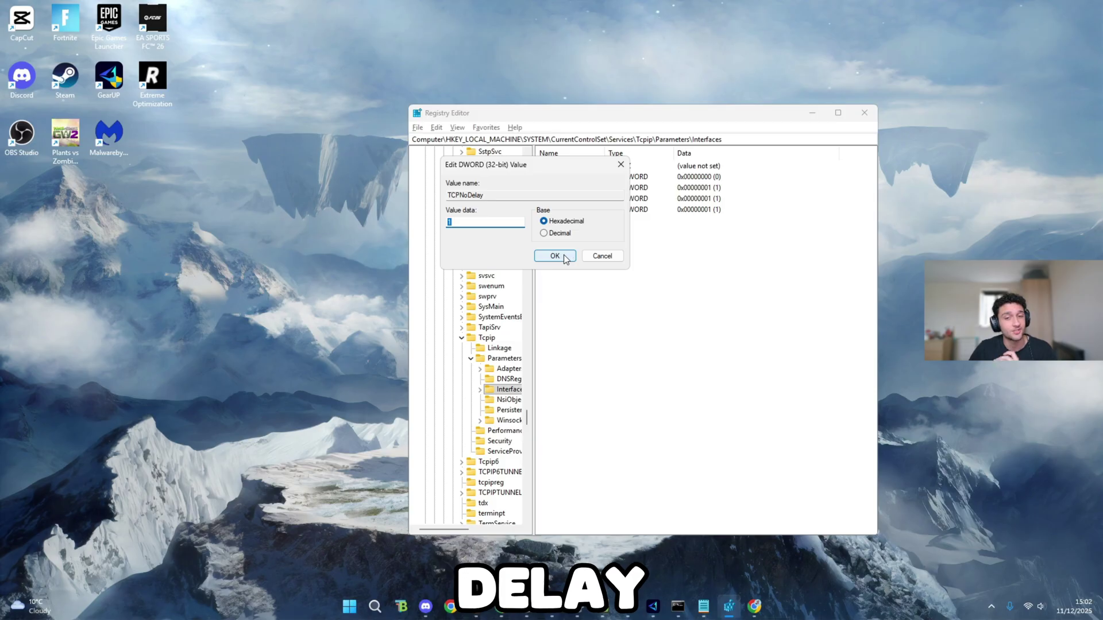
{"action": "left_click", "coordinate": [561, 257]}
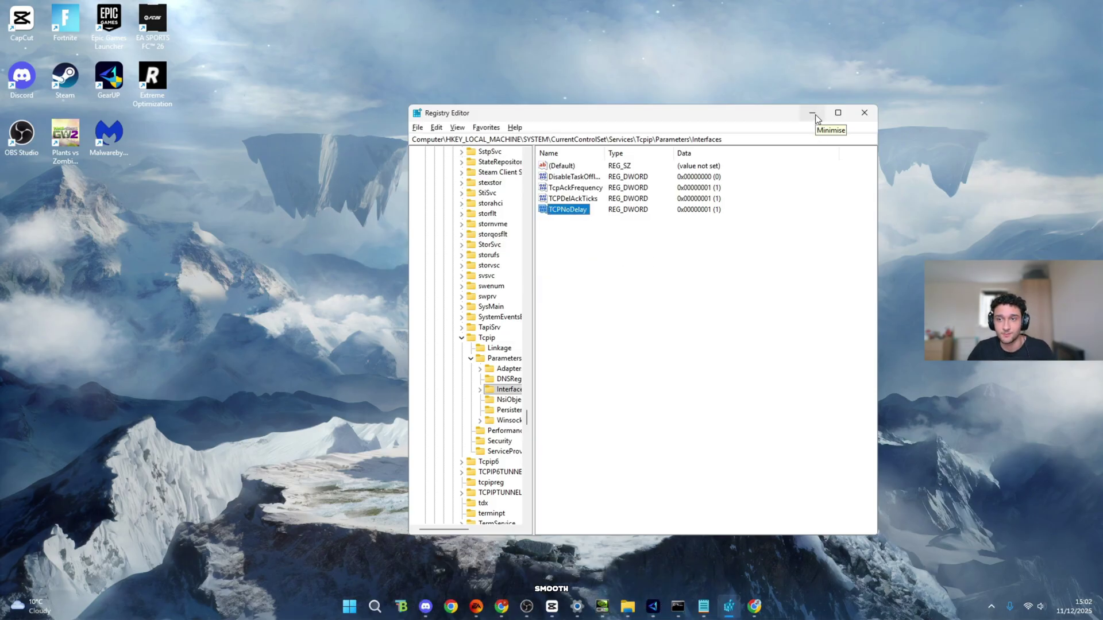